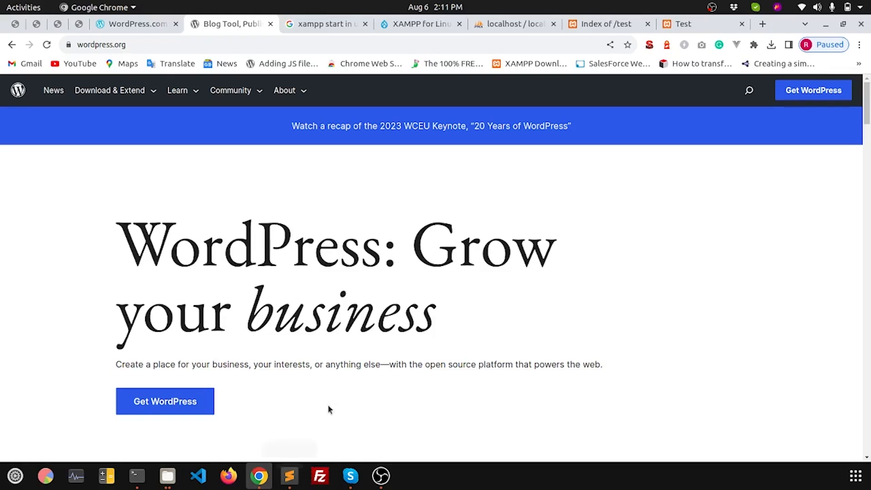
Step: Compare the WordPress.com tab's web address with the WordPress.org tab
click(133, 24)
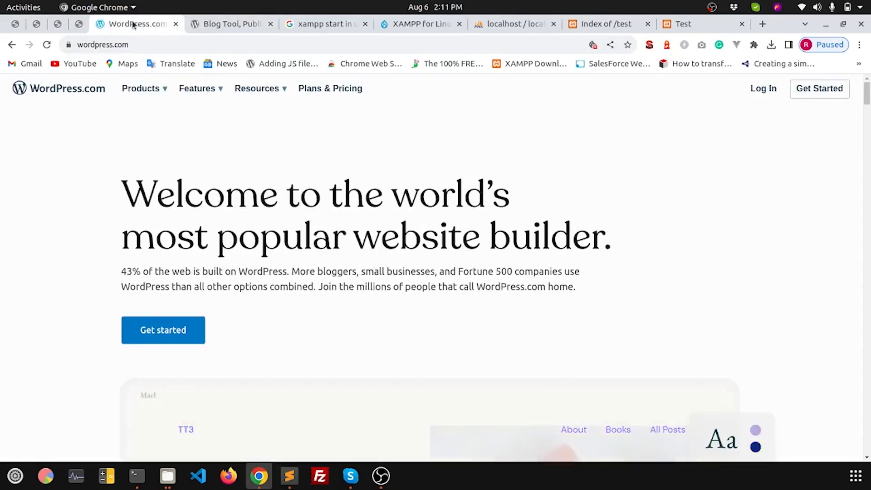
click(79, 45)
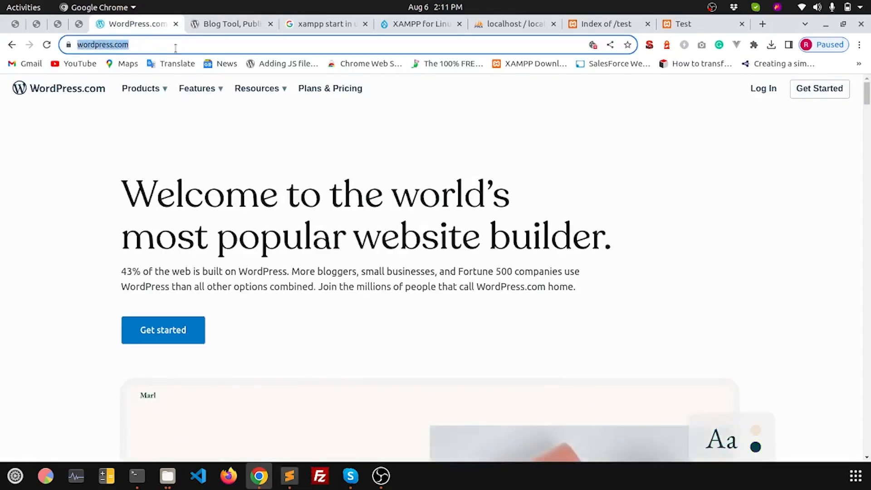
click(176, 47)
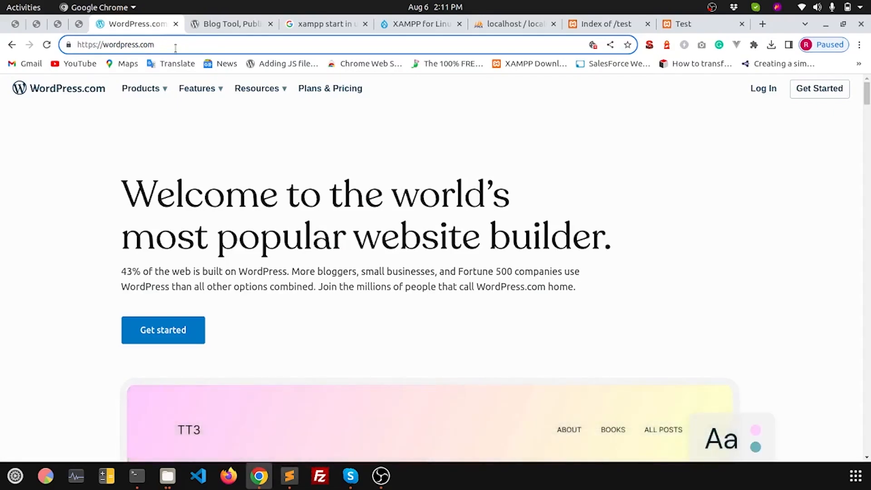
mouse_move(155, 89)
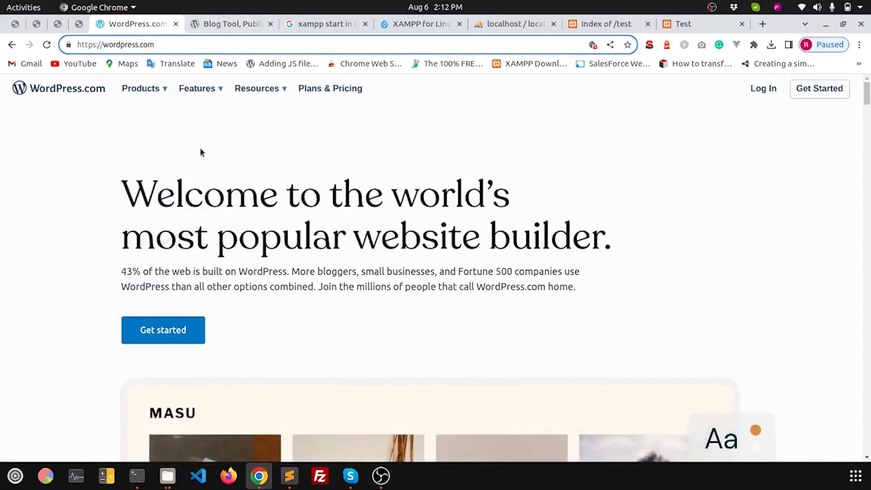
click(216, 27)
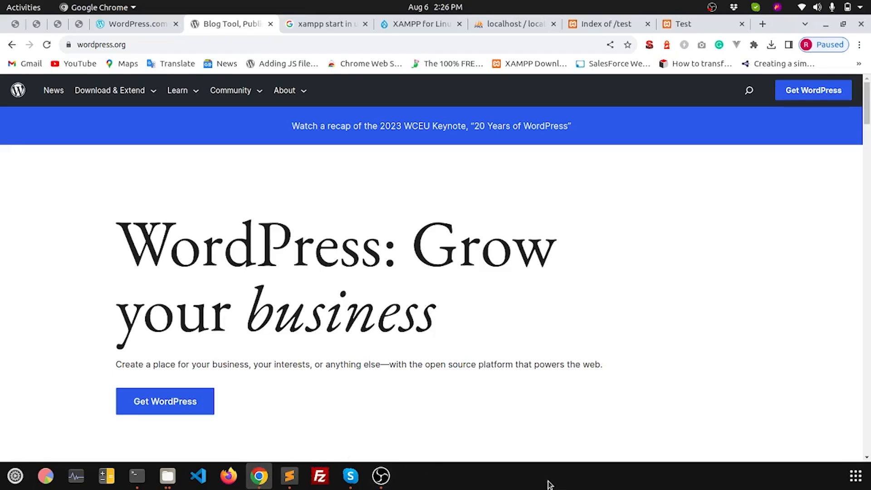
Step: Go to WordPress.org's Get WordPress page and glance at the recent downloads list
click(130, 44)
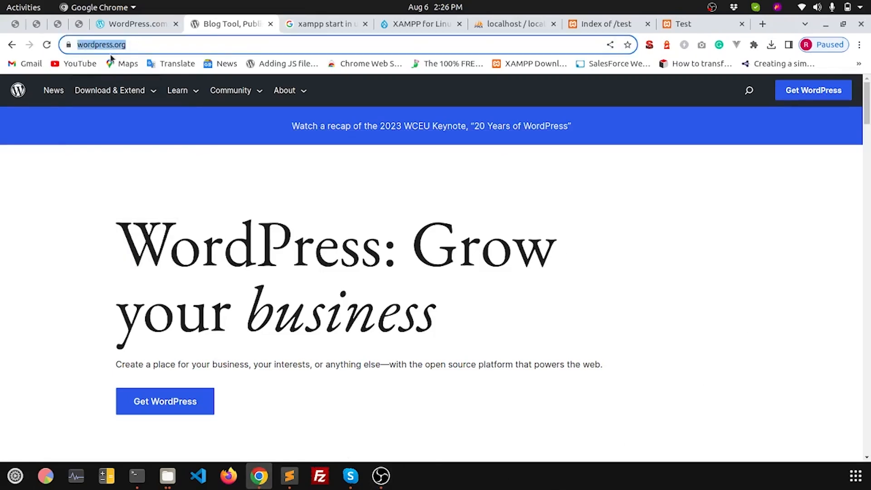
mouse_move(148, 93)
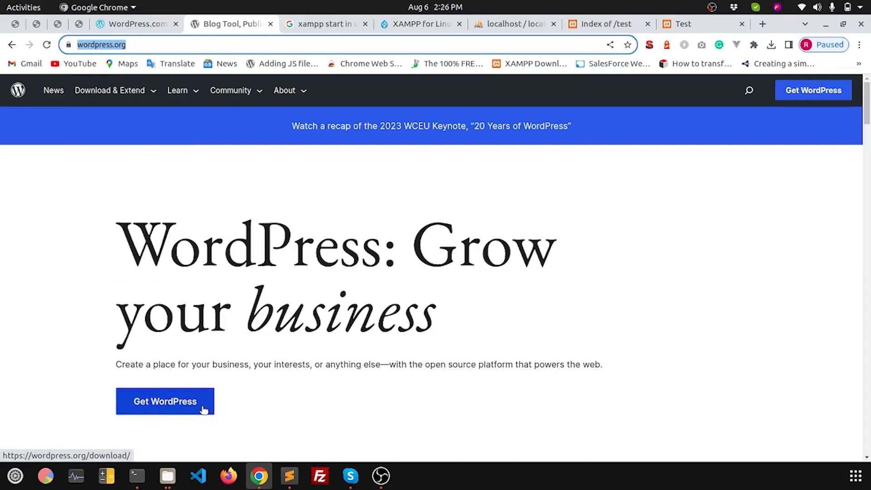
click(177, 405)
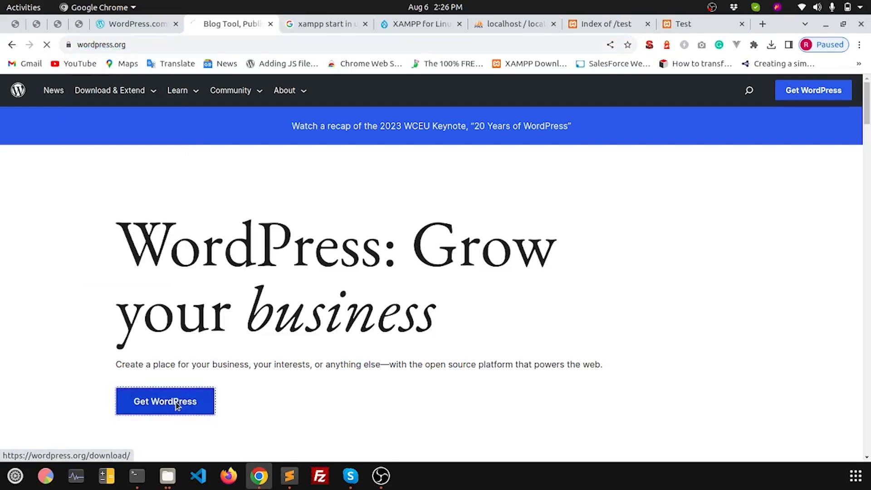
click(771, 45)
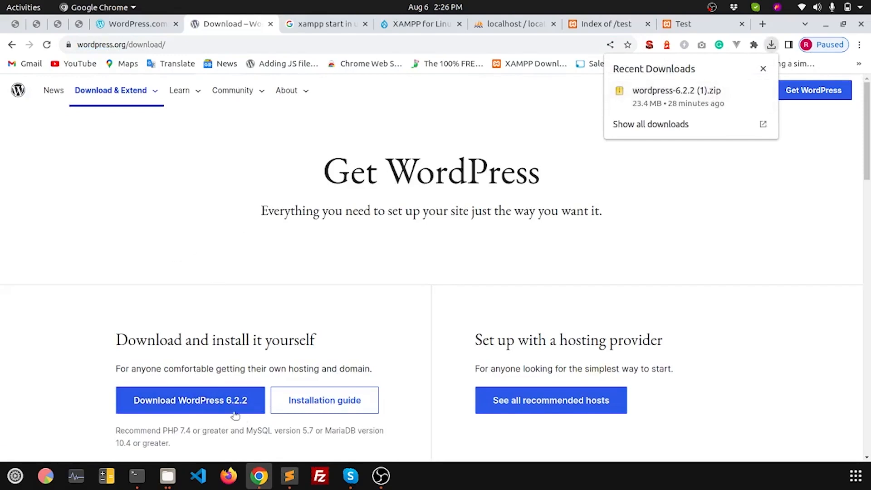
click(134, 266)
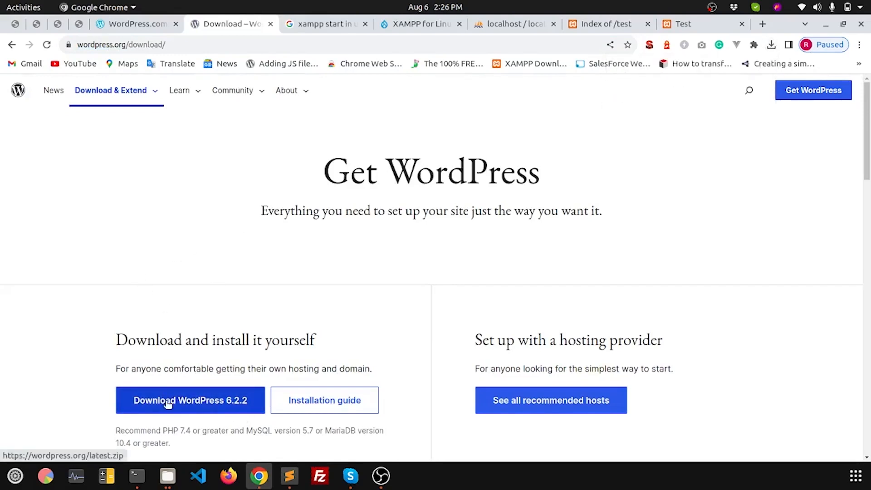
Step: Download the WordPress 6.2.2 zip, dismiss the thank-you message and confirm it in Downloads
click(167, 403)
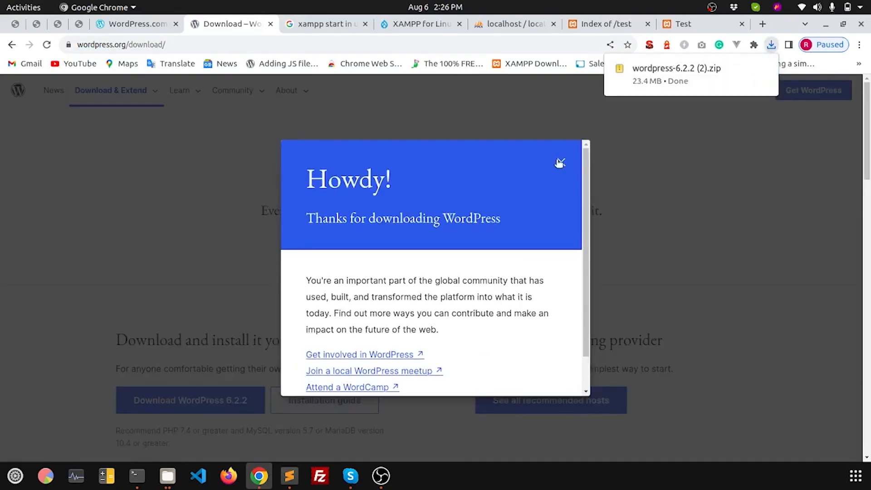
click(560, 162)
click(771, 45)
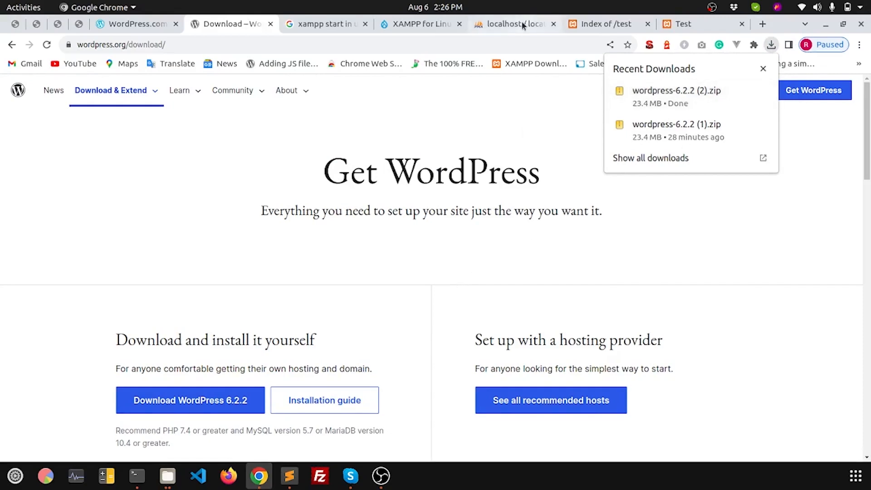
Step: Create an empty database named Inausco in phpMyAdmin, then switch to the Files window
click(501, 21)
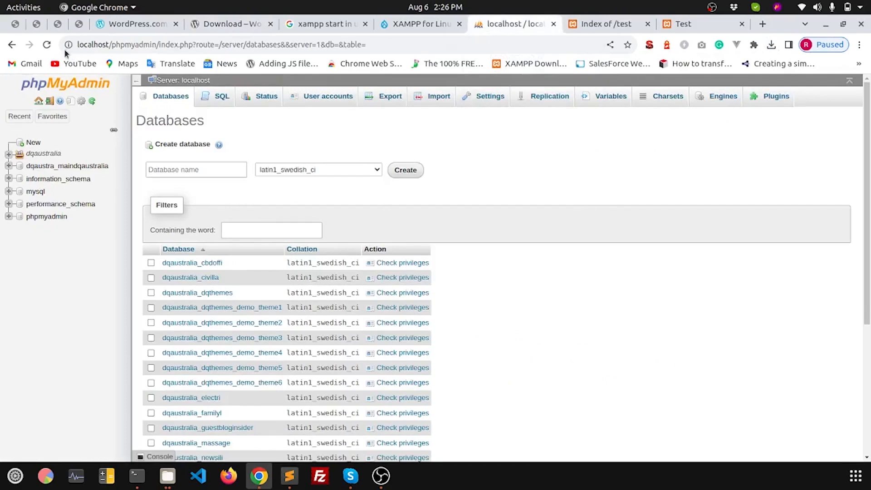
click(47, 44)
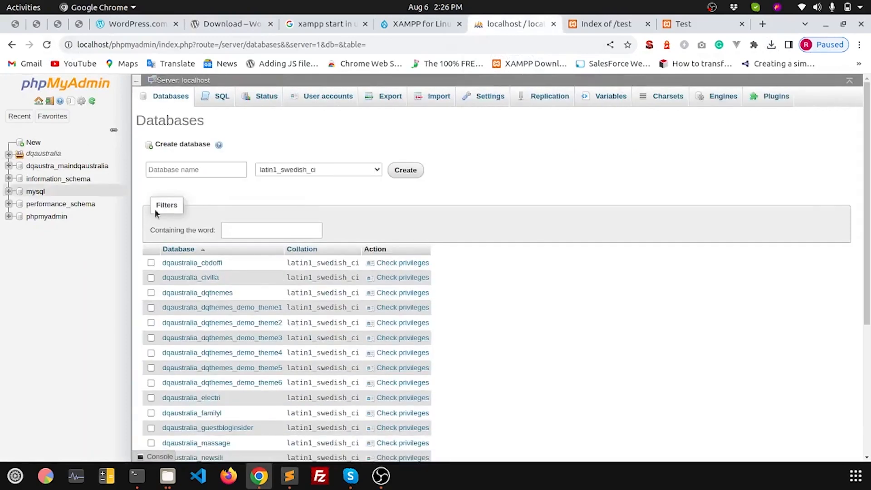
click(182, 171)
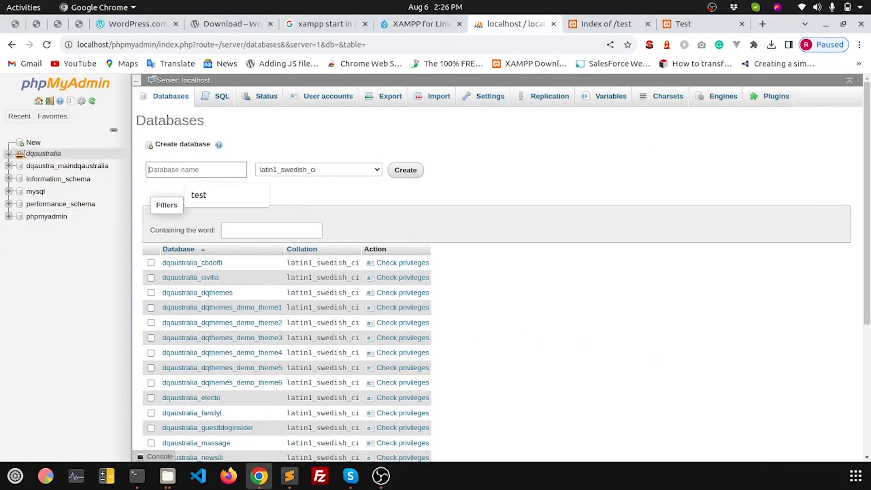
click(33, 142)
click(177, 164)
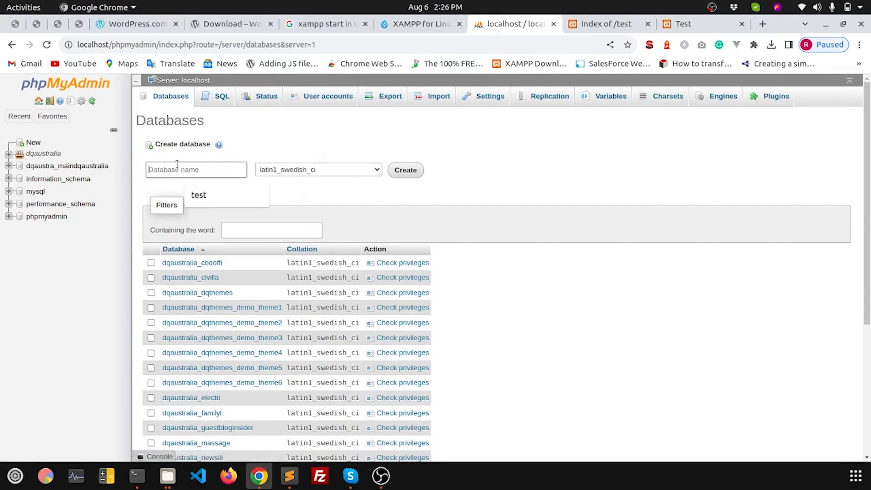
text(I)
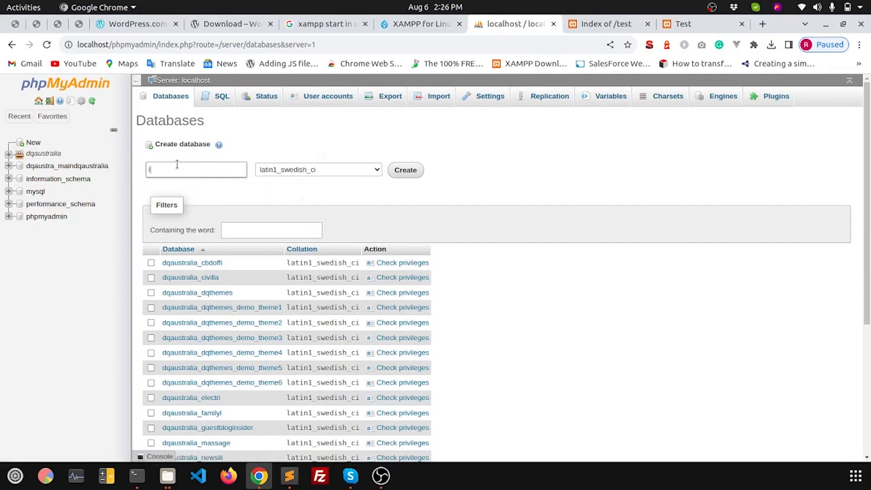
text(nausco)
click(407, 170)
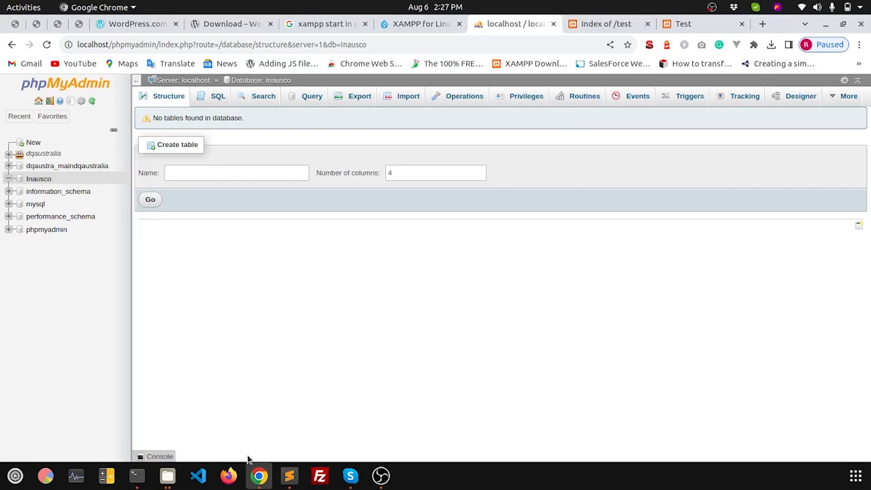
click(167, 475)
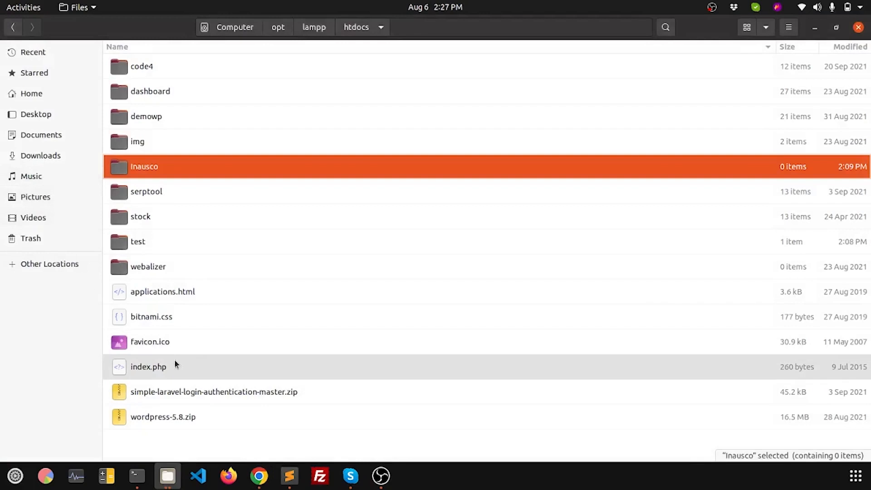
Step: Extract wordpress-6.2.2 (2).zip in Downloads and open its inner wordpress folder
click(46, 161)
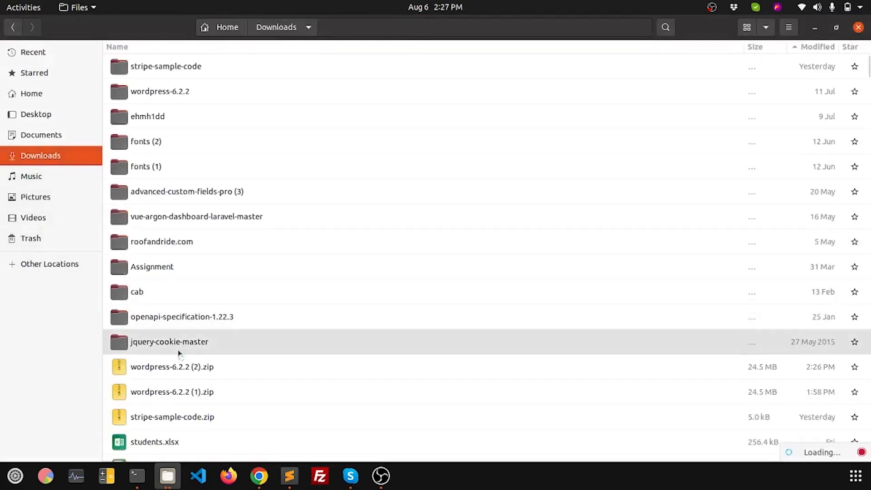
click(173, 368)
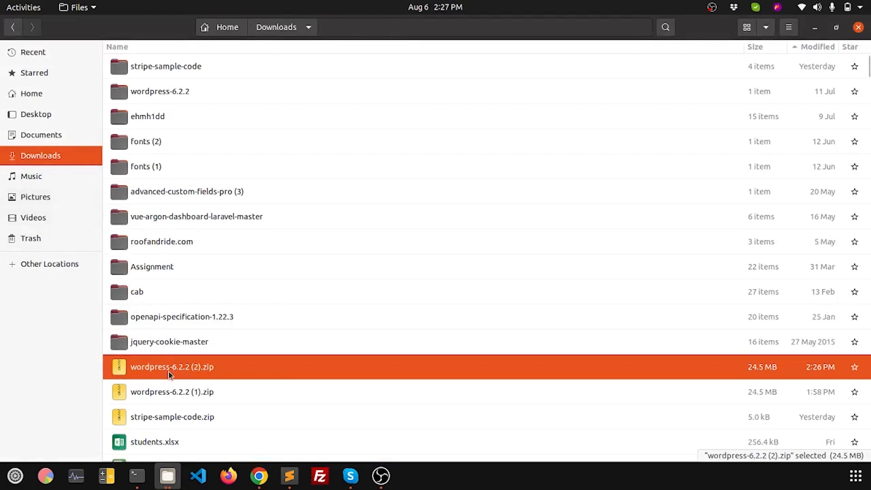
right_click(167, 366)
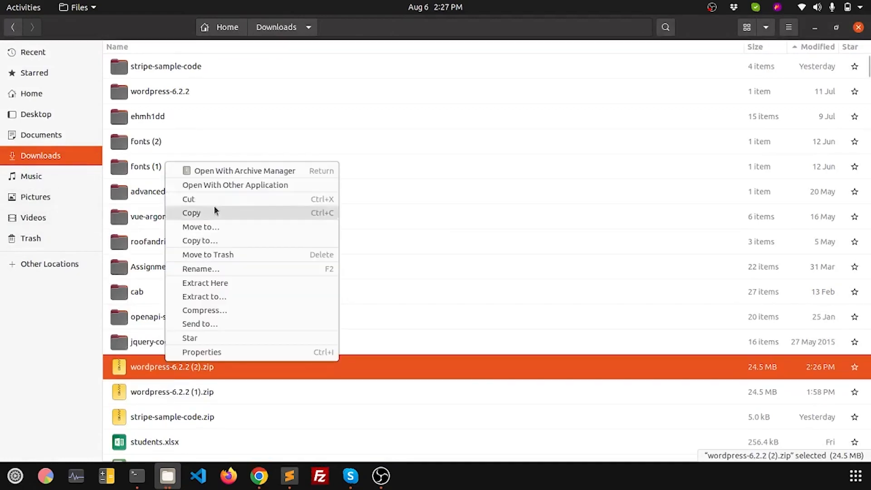
click(219, 284)
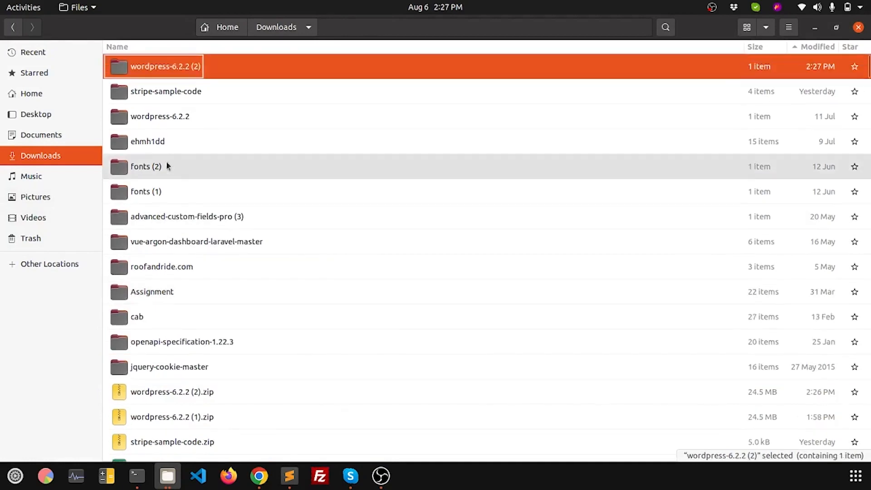
click(121, 72)
double_click(122, 71)
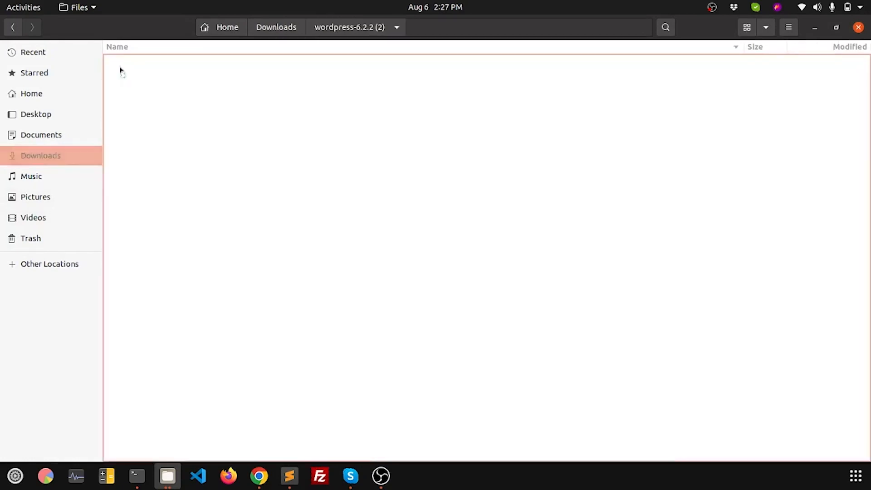
double_click(120, 68)
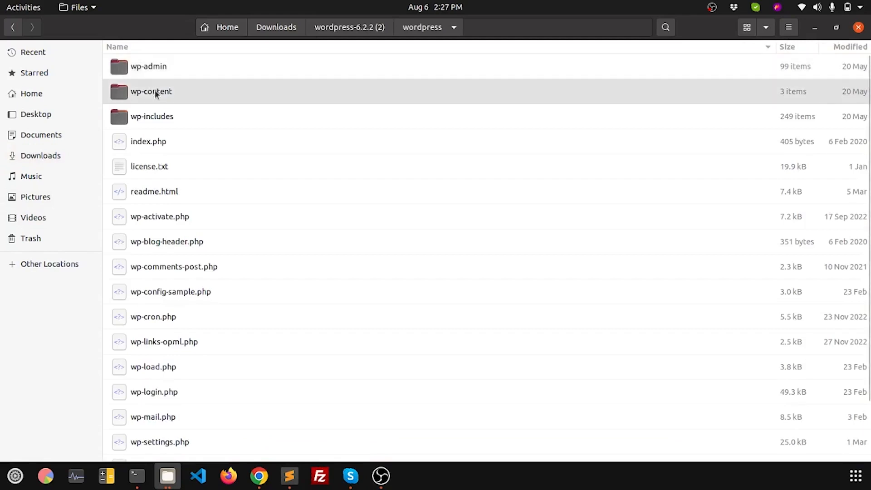
Step: Step through the wp-admin, wp-content and wp-includes files, then open Computer under Other Locations
click(153, 69)
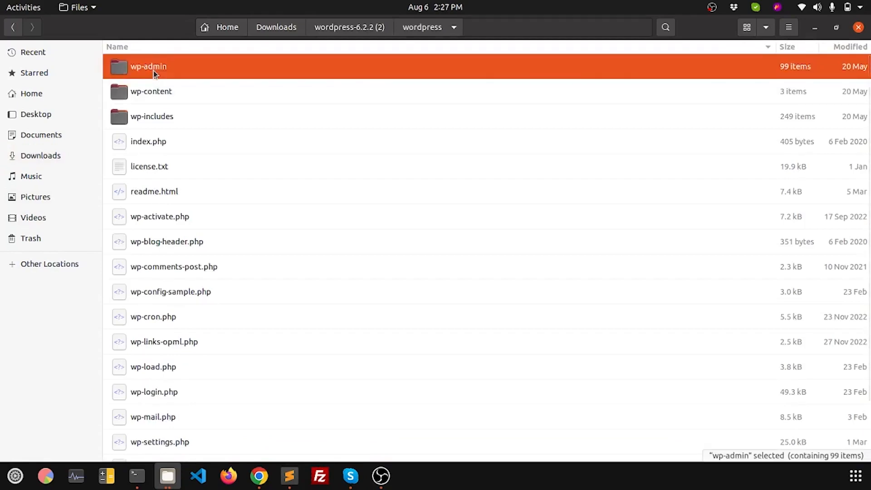
key(Down)
key(Down)
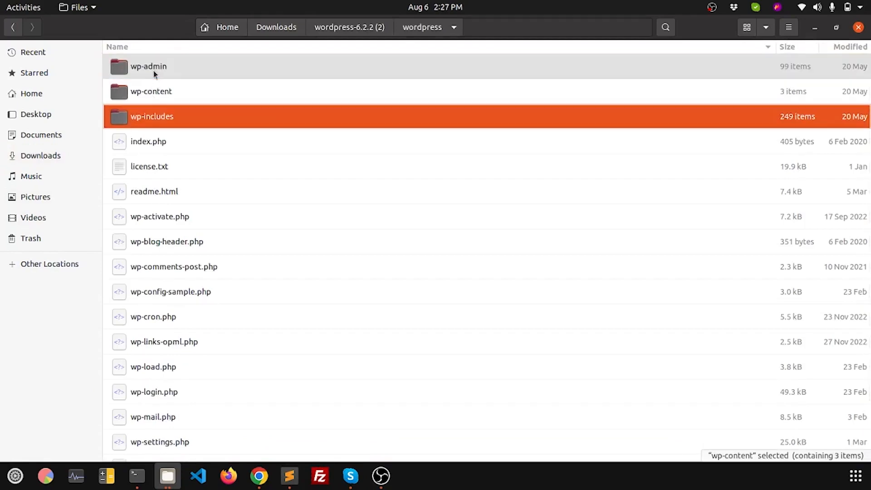
key(Down)
key(Down)
key(Down)
key(Down)
key(Down)
key(Down)
key(Down)
key(Down)
key(Down)
key(Down)
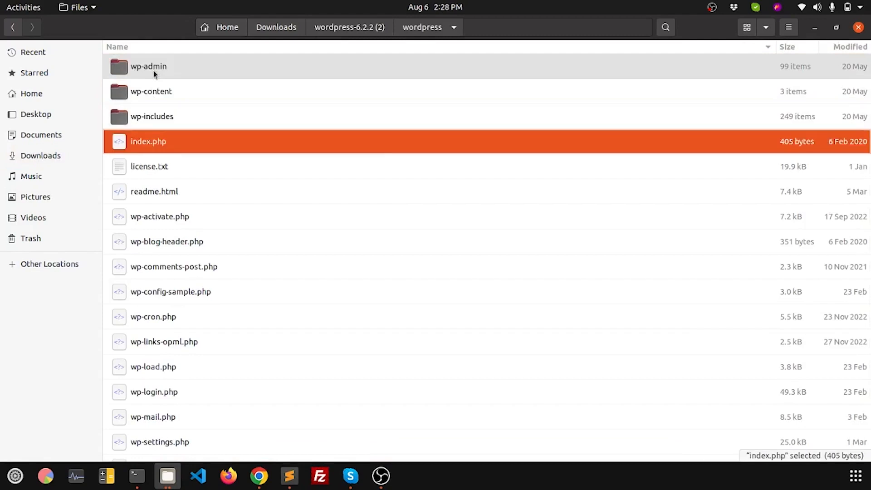
key(Down)
key(Down)
key(Down)
key(Down)
key(Down)
key(Down)
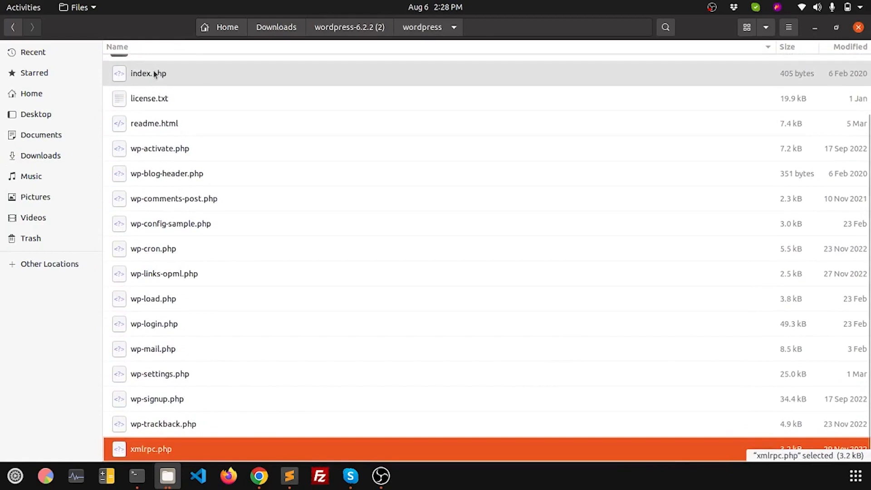
key(Up)
key(Up)
key(Up)
key(Up)
key(Up)
key(Up)
key(Up)
key(Up)
key(Up)
key(Up)
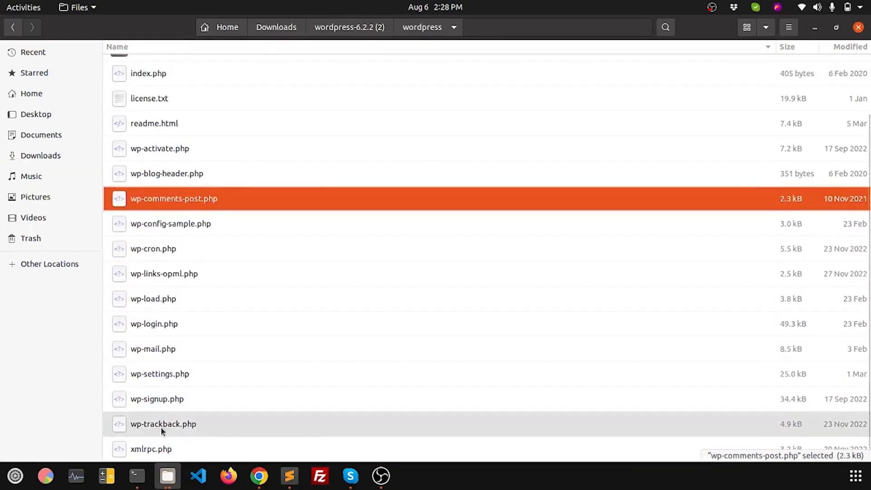
click(170, 474)
click(111, 414)
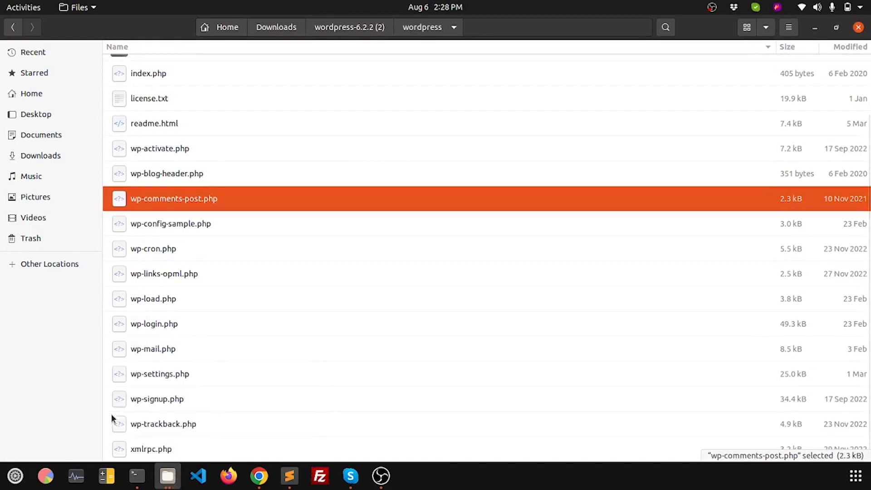
click(167, 475)
click(121, 420)
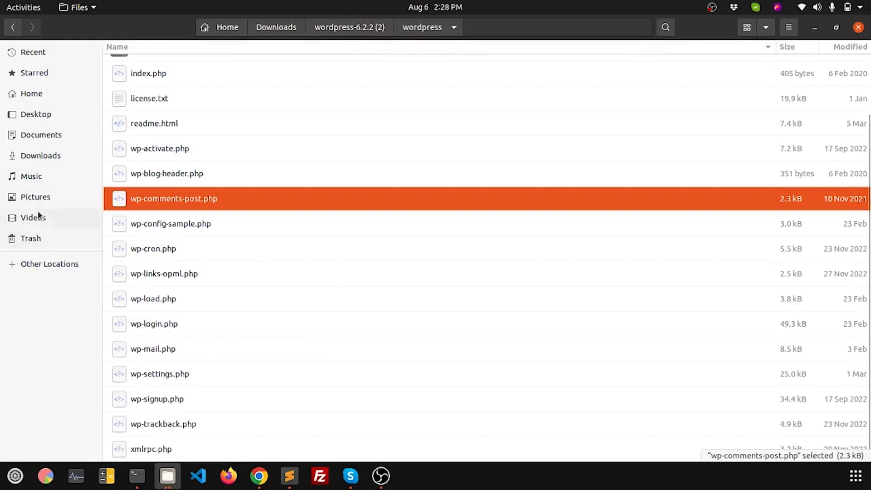
click(41, 264)
click(154, 75)
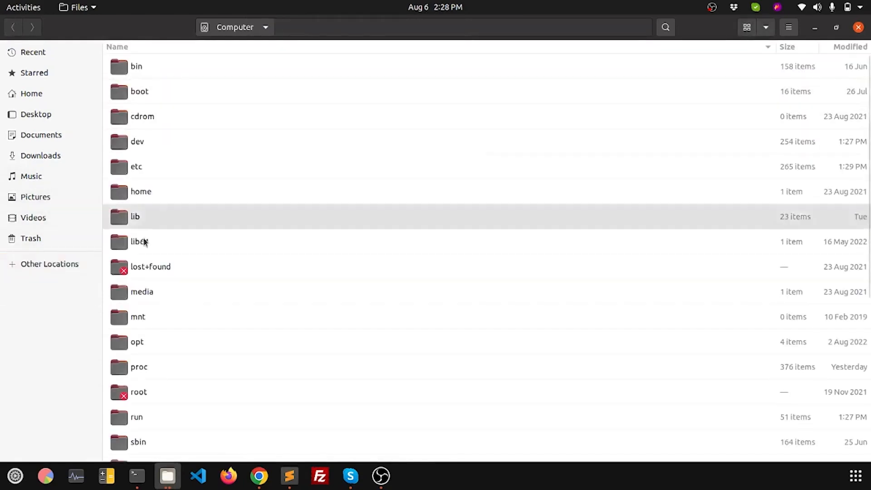
Step: Go to /opt/lampp/htdocs and create a new folder named inausco
double_click(132, 351)
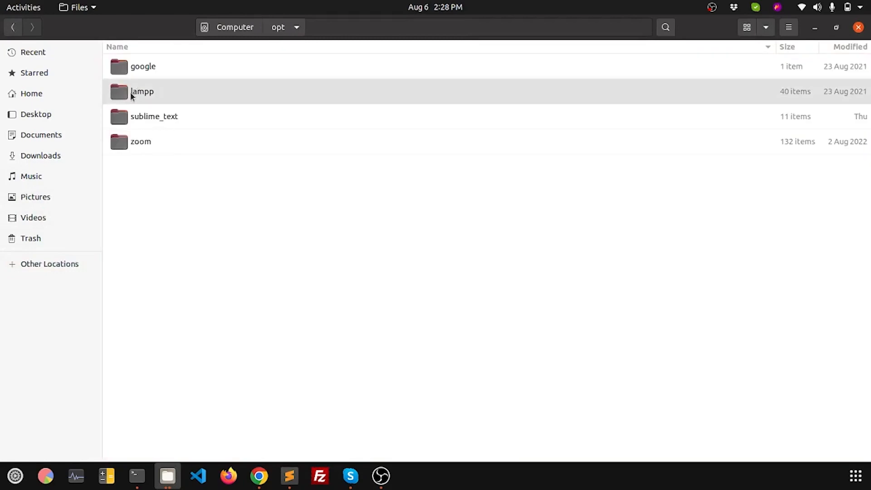
double_click(130, 91)
click(135, 245)
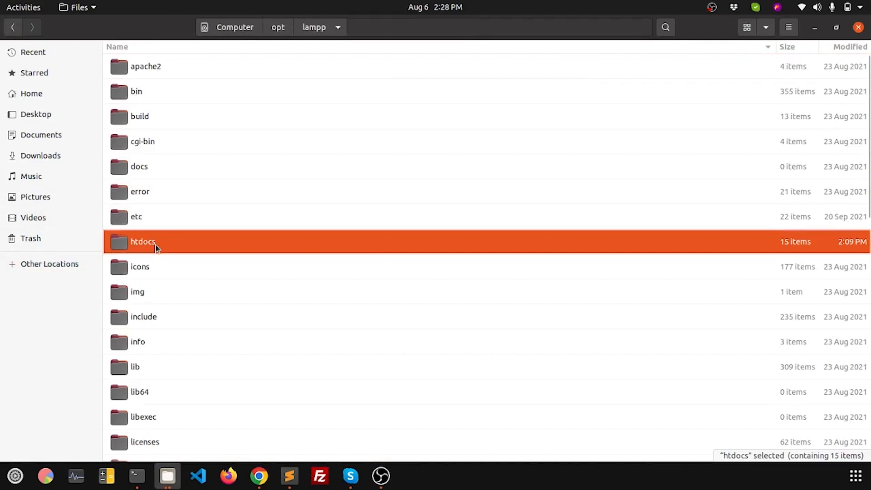
double_click(156, 245)
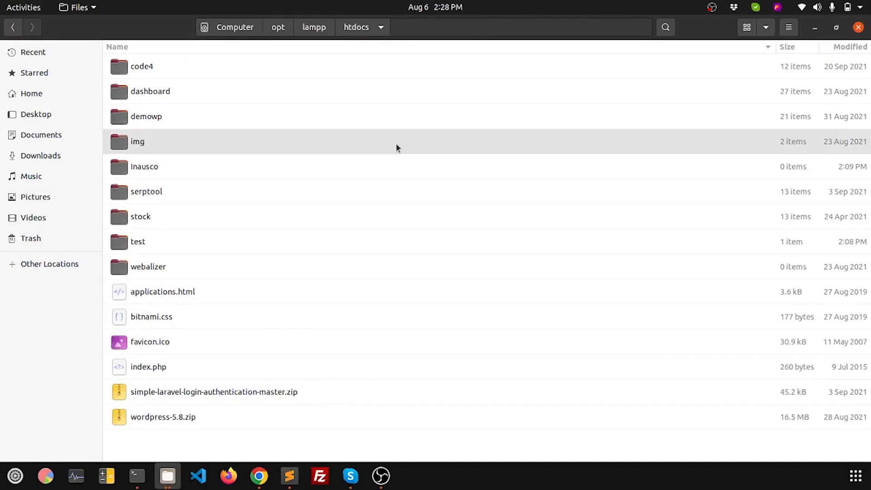
key(ctrl+shift+n)
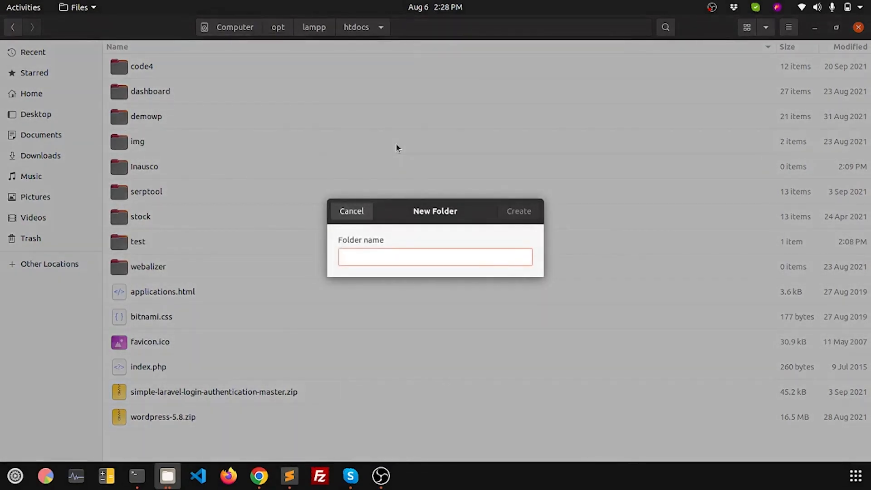
text(inausco)
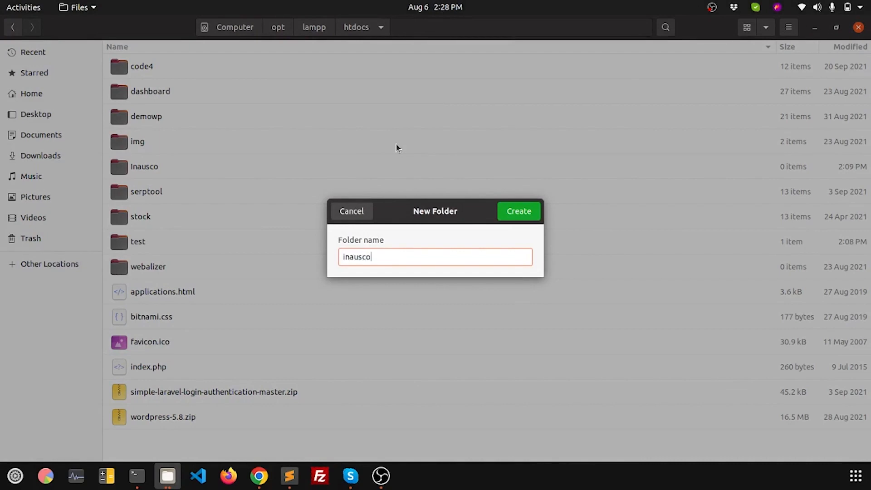
key(Return)
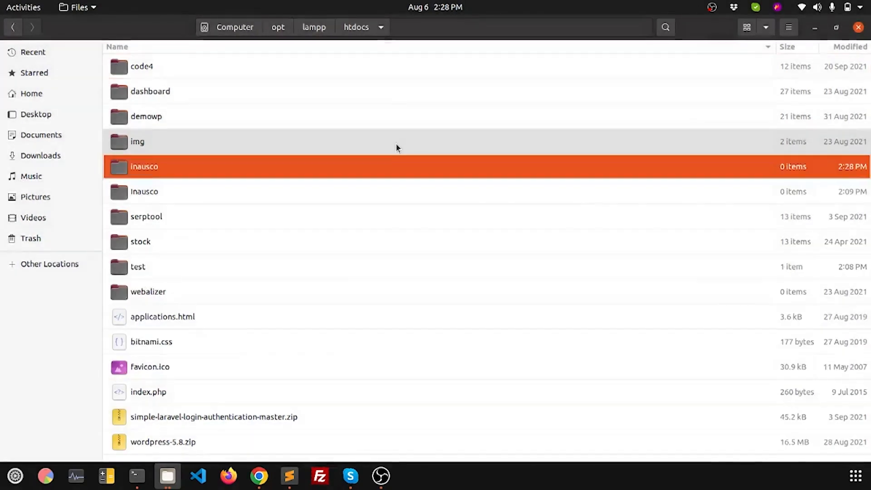
Step: Delete the old Inausco folder, recreate an empty inausco folder and open it
click(122, 189)
click(126, 171)
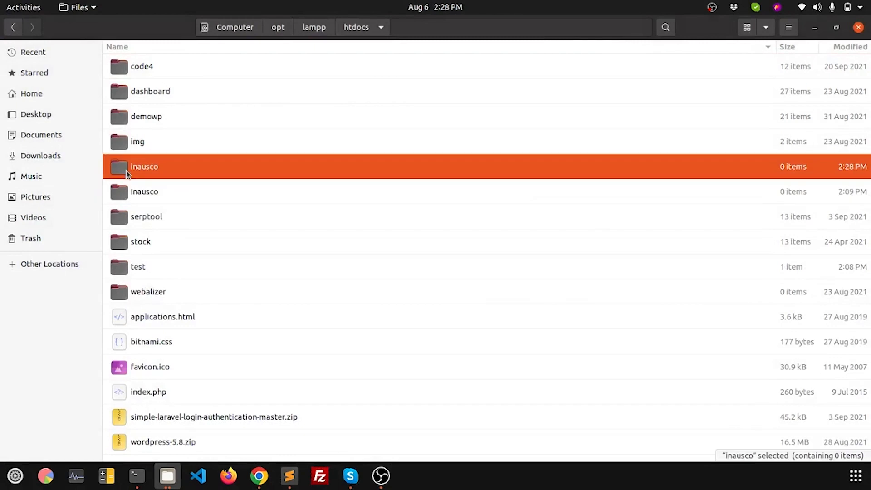
key(Delete)
double_click(121, 171)
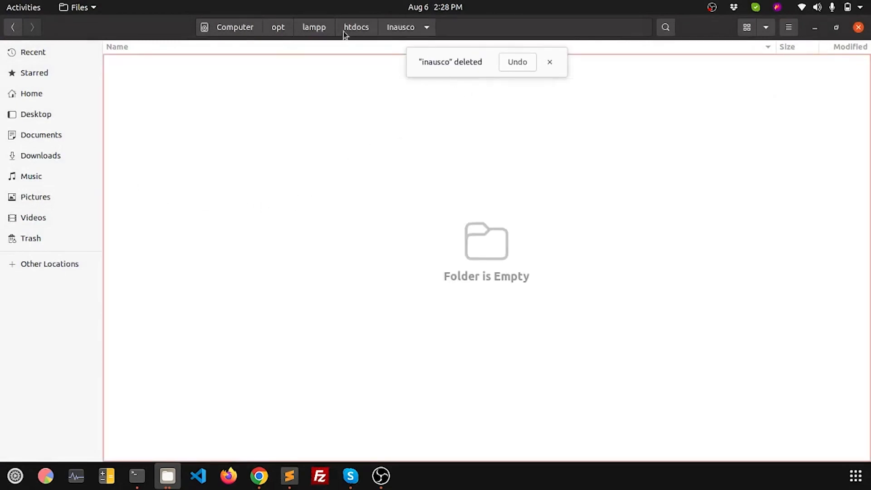
click(355, 28)
click(163, 195)
click(151, 173)
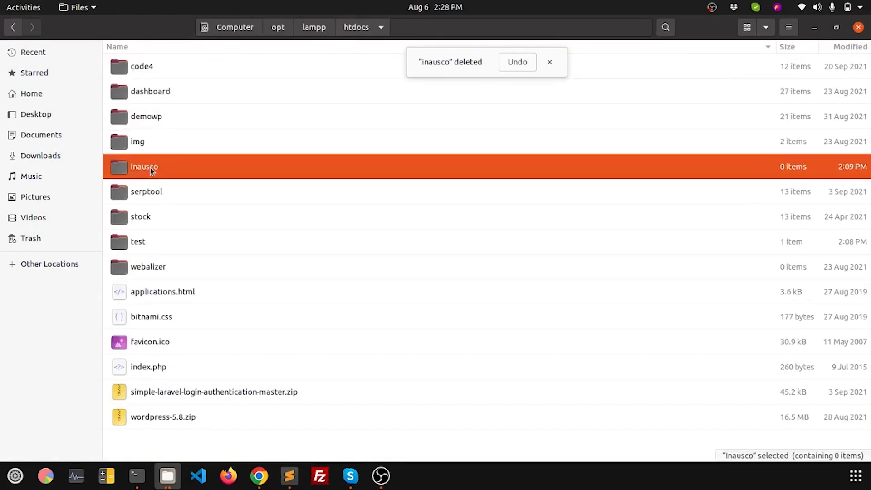
key(Delete)
key(ctrl+shift+n)
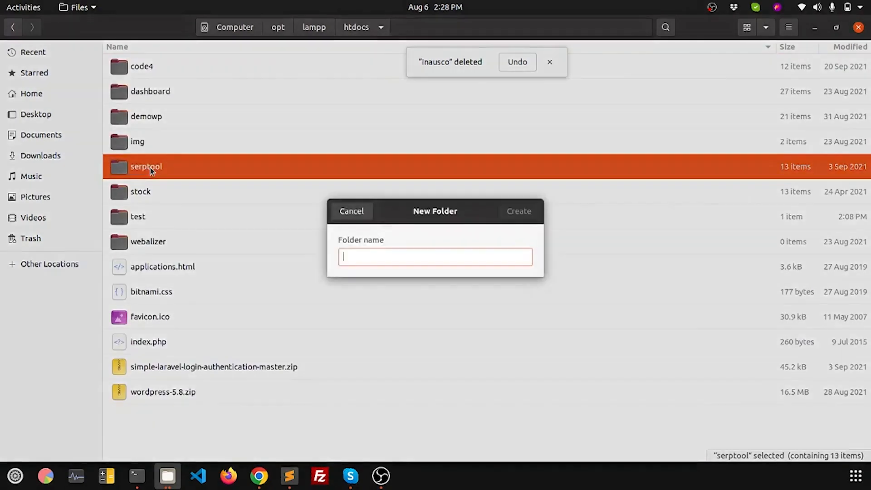
text(inausco)
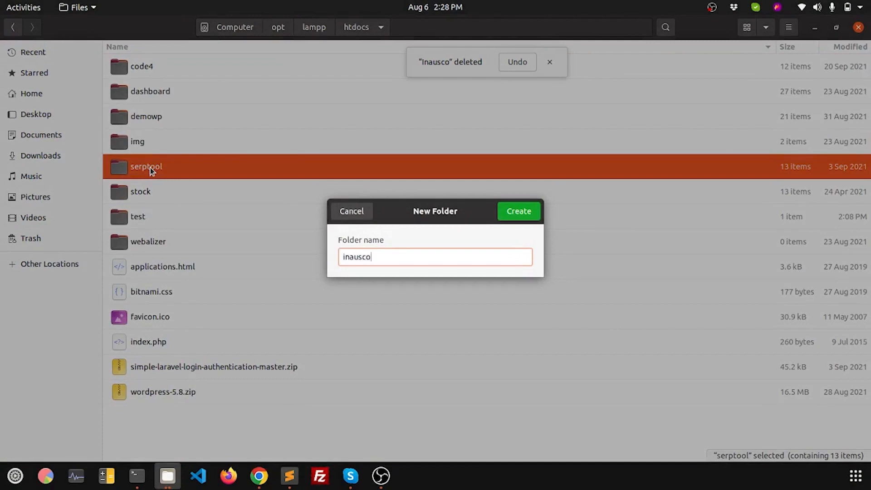
key(Return)
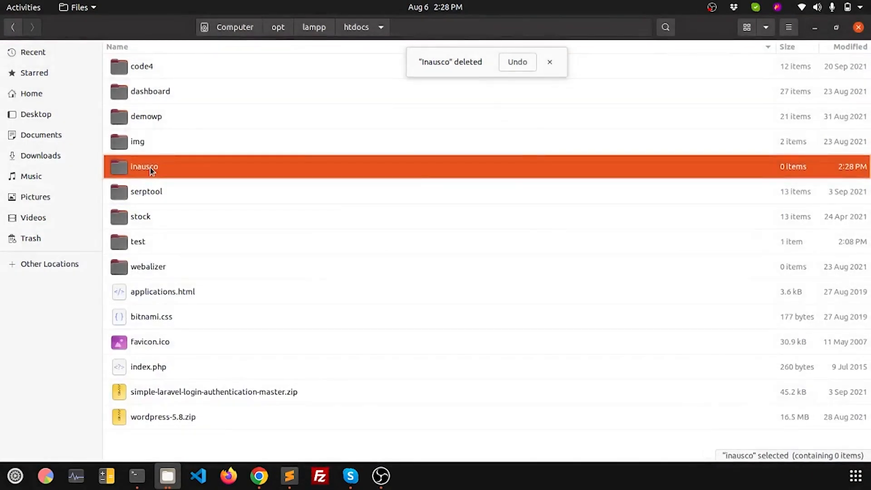
double_click(131, 170)
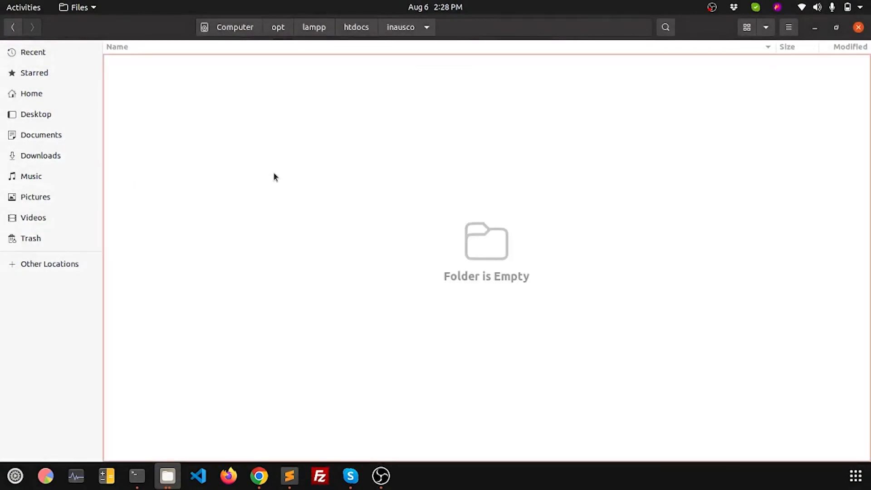
Step: Select all files in the extracted Downloads/wordpress-6.2.2 (2)/wordpress folder
click(38, 157)
double_click(178, 68)
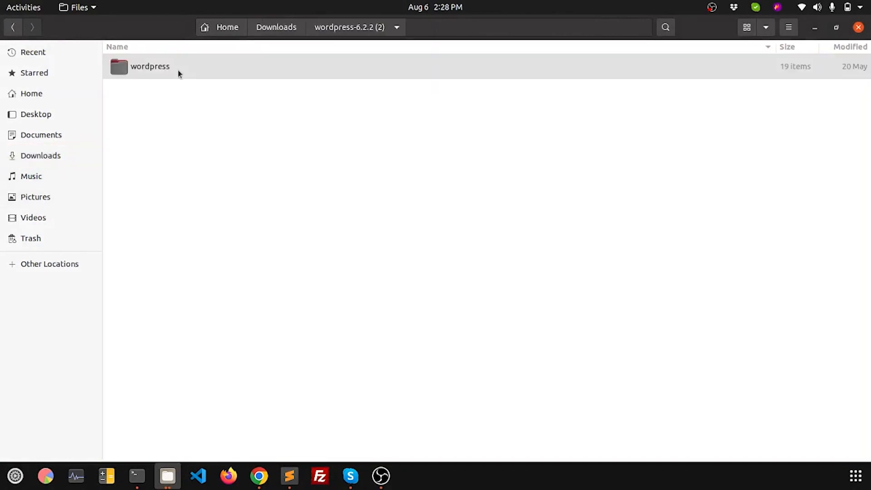
double_click(178, 70)
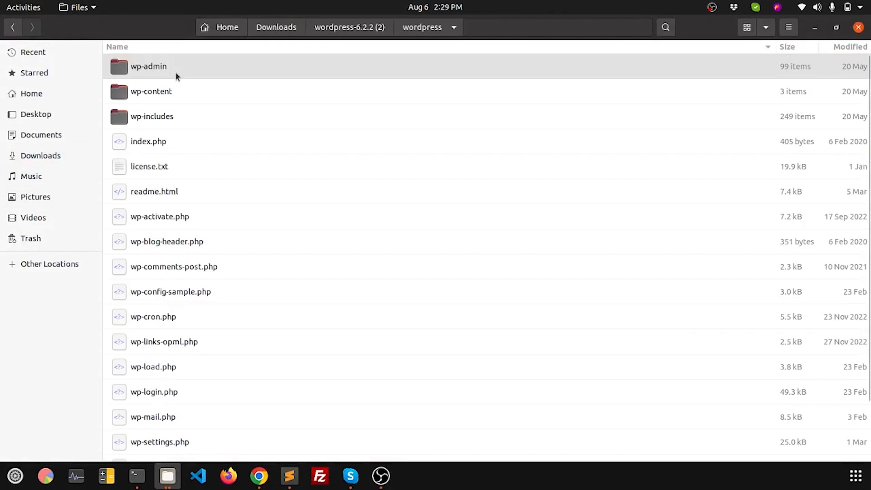
key(ctrl+a)
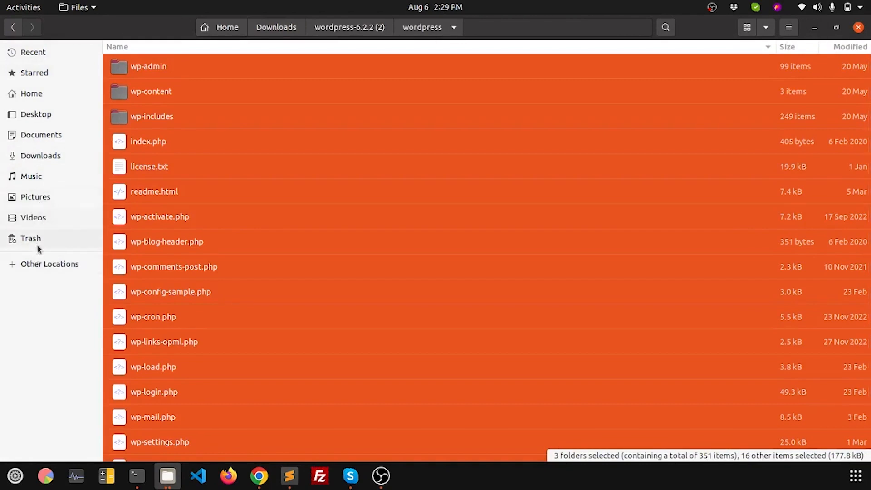
Step: Paste the WordPress files into /opt/lampp/htdocs/inausco
click(36, 263)
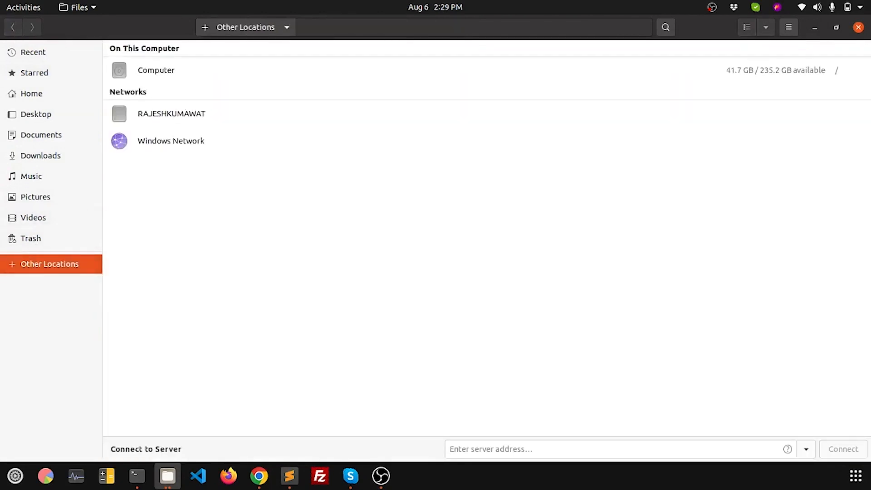
click(156, 72)
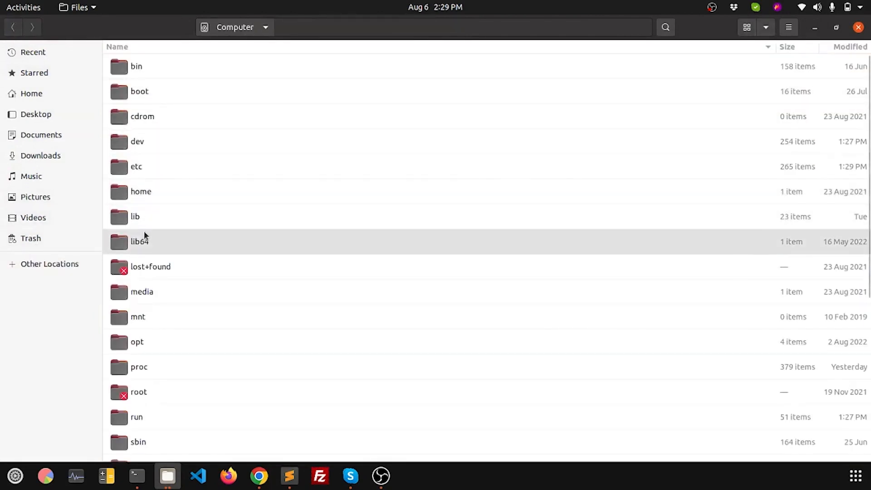
double_click(143, 341)
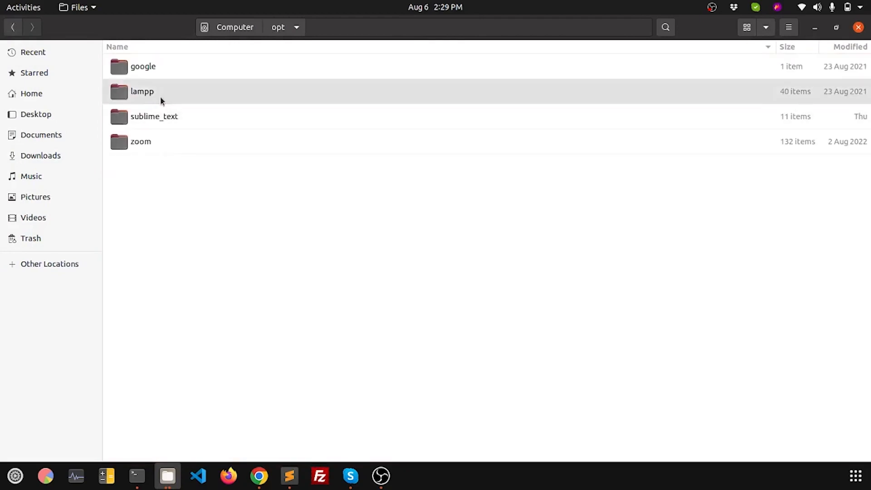
double_click(160, 96)
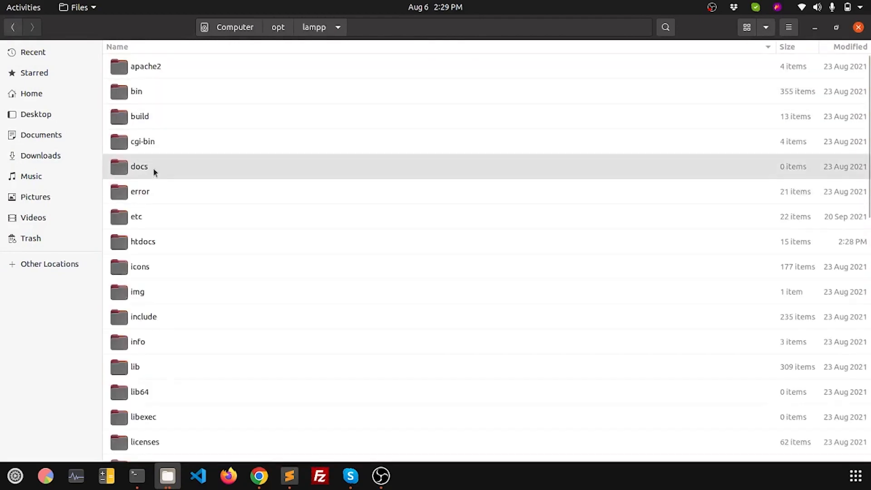
double_click(146, 242)
double_click(153, 167)
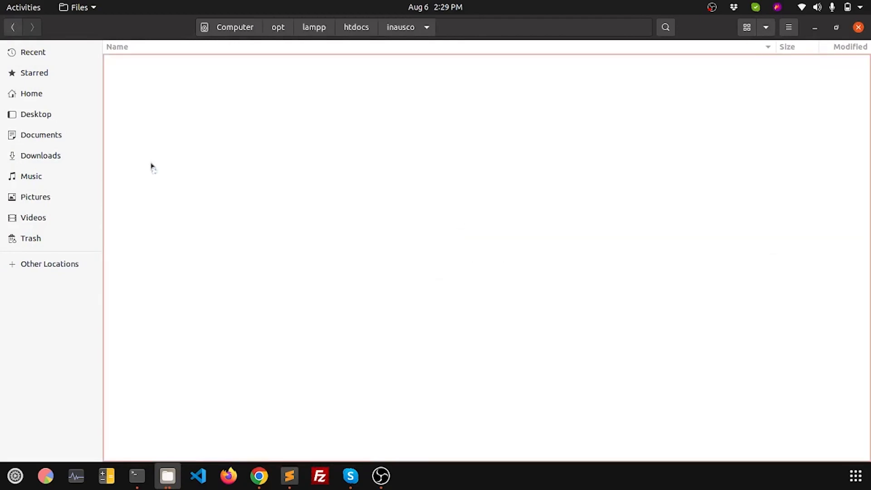
key(ctrl+v)
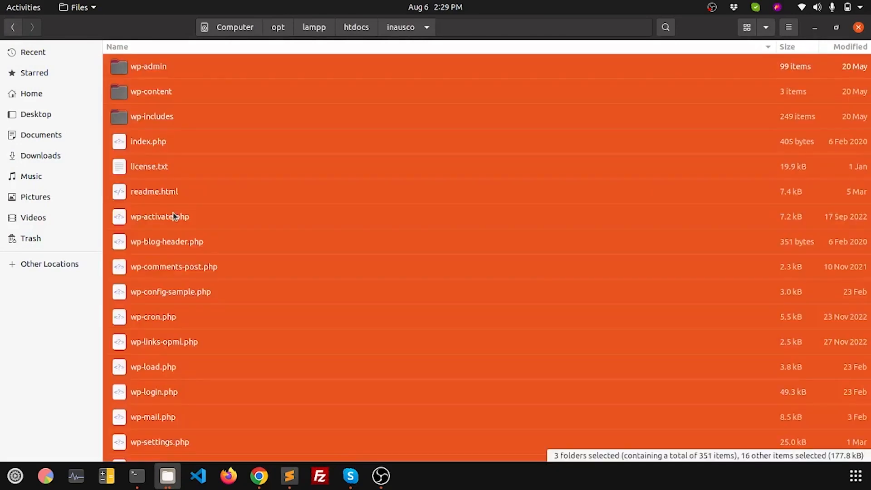
click(304, 215)
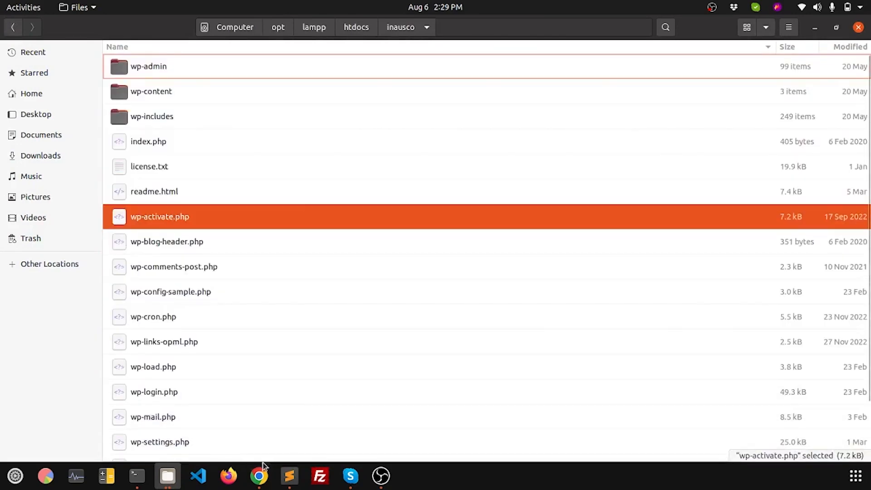
click(259, 475)
Step: Load localhost/inausco in the browser and close the leftover Test tab
click(590, 28)
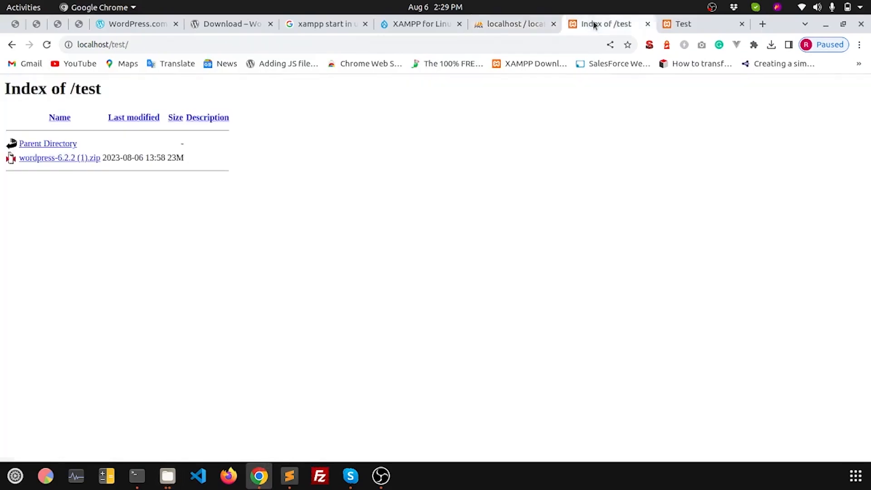
drag(110, 45, 132, 45)
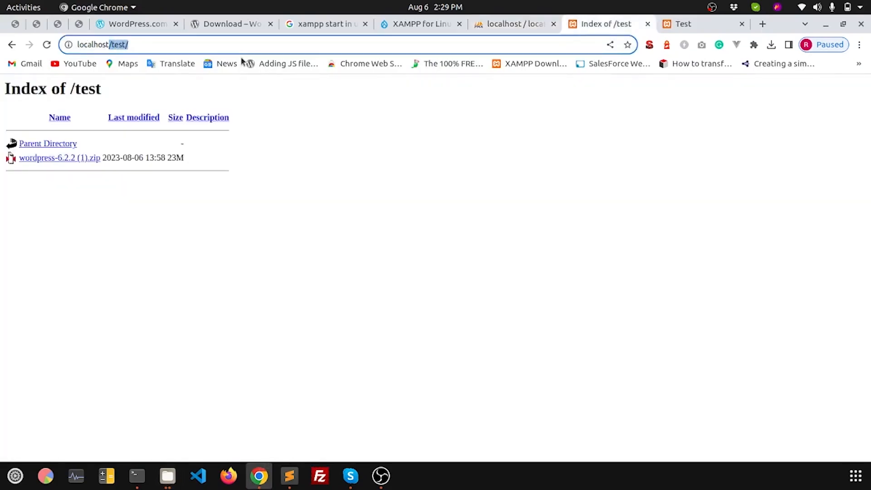
text(/)
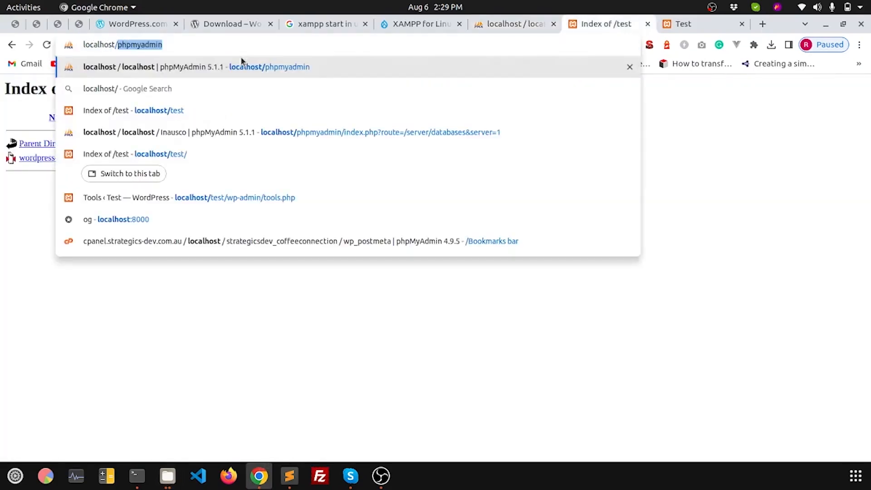
text(inausco)
key(Return)
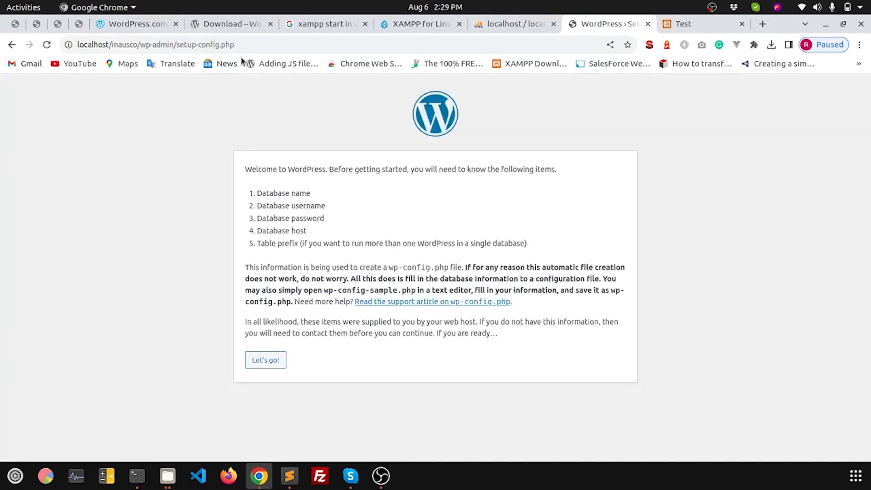
click(742, 23)
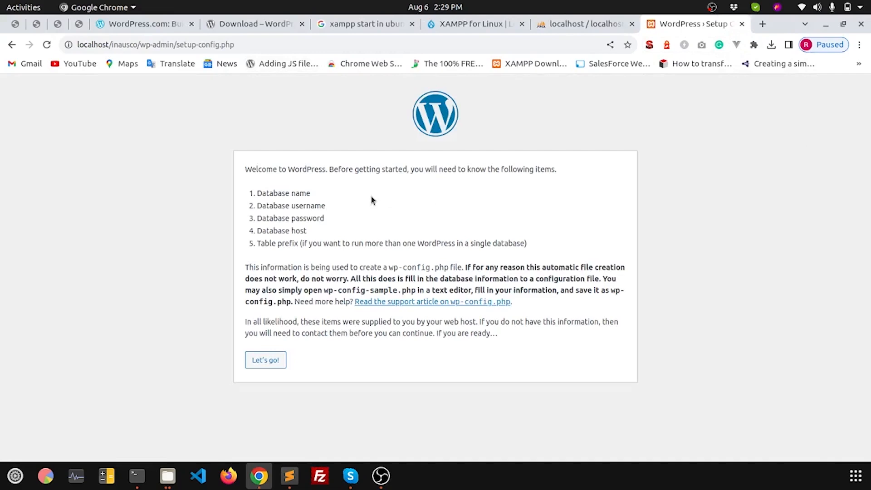
Step: Review the required database details, checking the Inausco name in phpMyAdmin, then click Let's go!
drag(247, 170, 526, 175)
click(511, 194)
drag(265, 191, 304, 207)
click(271, 208)
triple_click(259, 218)
drag(257, 193, 336, 201)
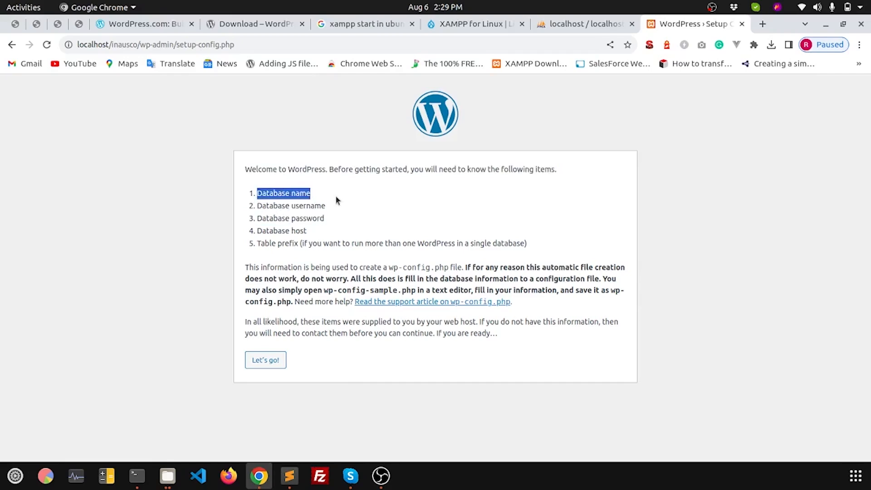
click(564, 24)
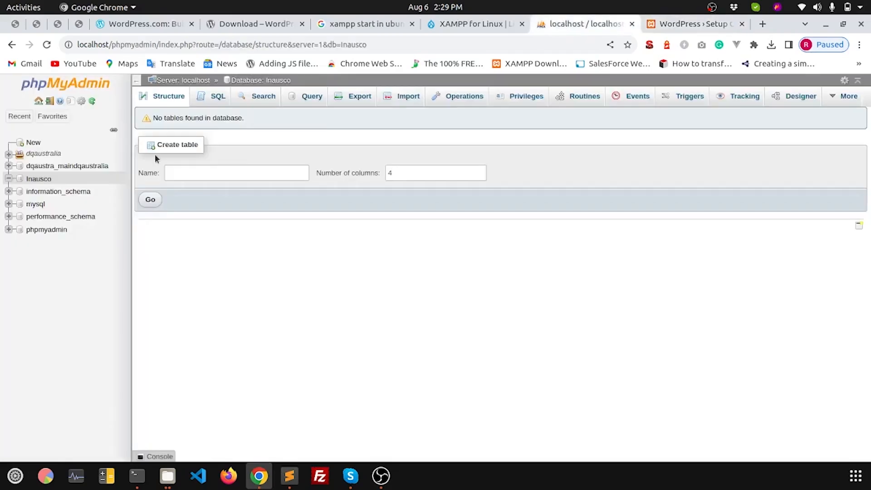
double_click(43, 178)
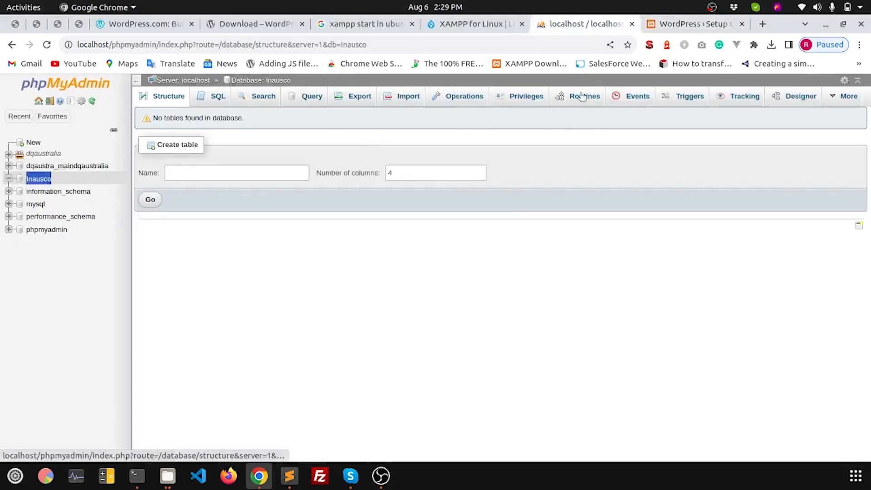
click(669, 21)
drag(337, 202, 256, 212)
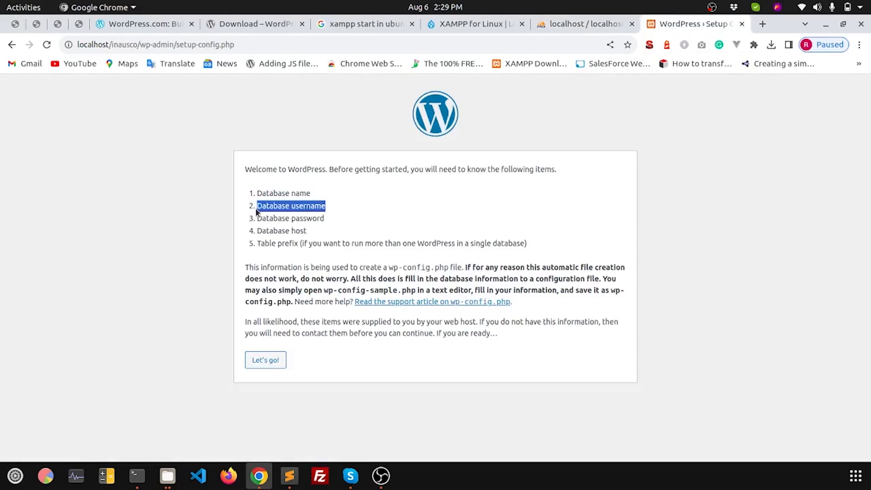
drag(340, 220, 251, 234)
click(261, 362)
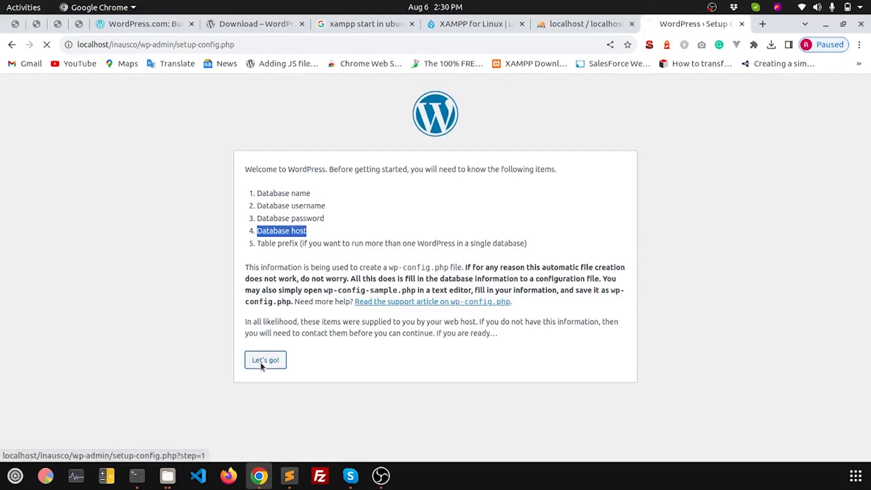
Step: Enter inausco as Database Name and root as Username, then return to the Files window
click(354, 198)
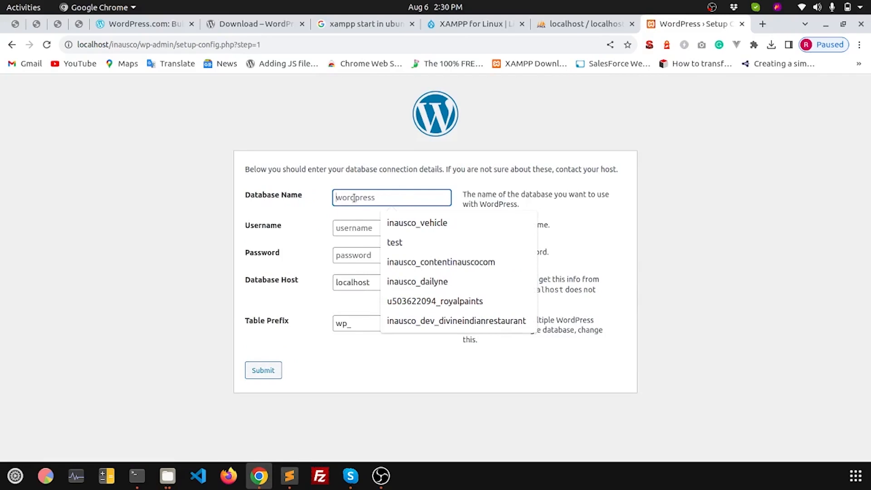
text(inausco)
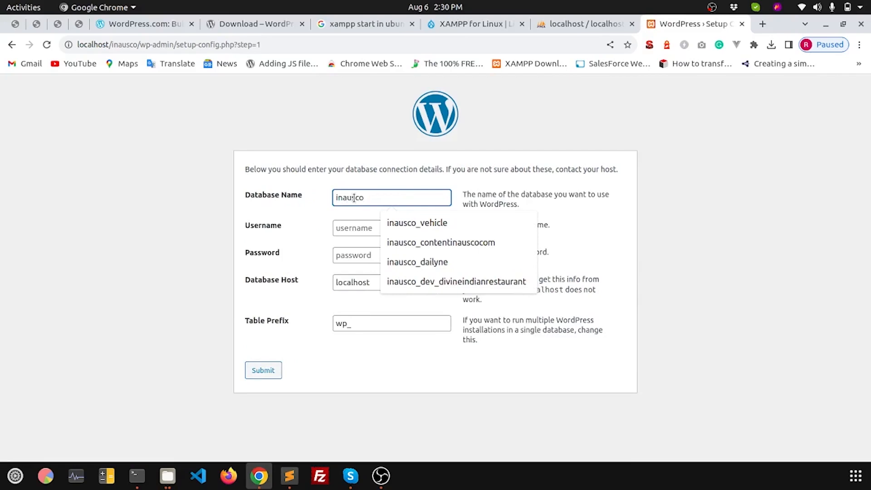
click(345, 226)
text(root)
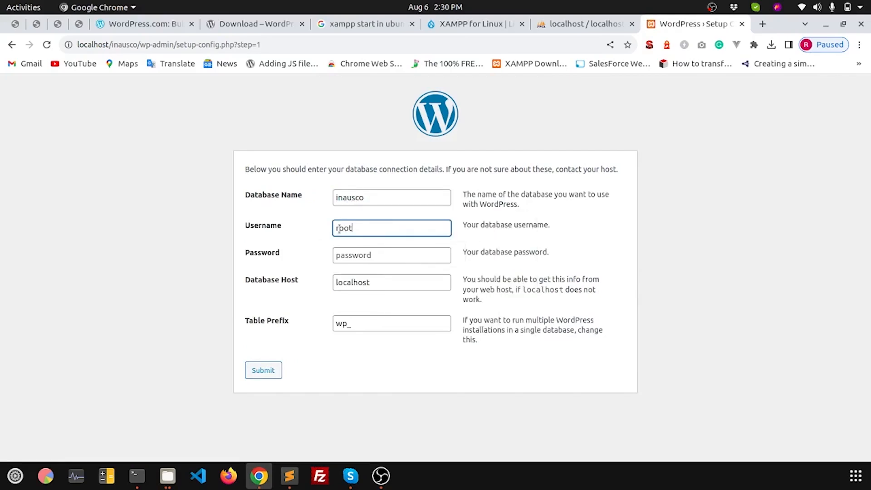
click(362, 258)
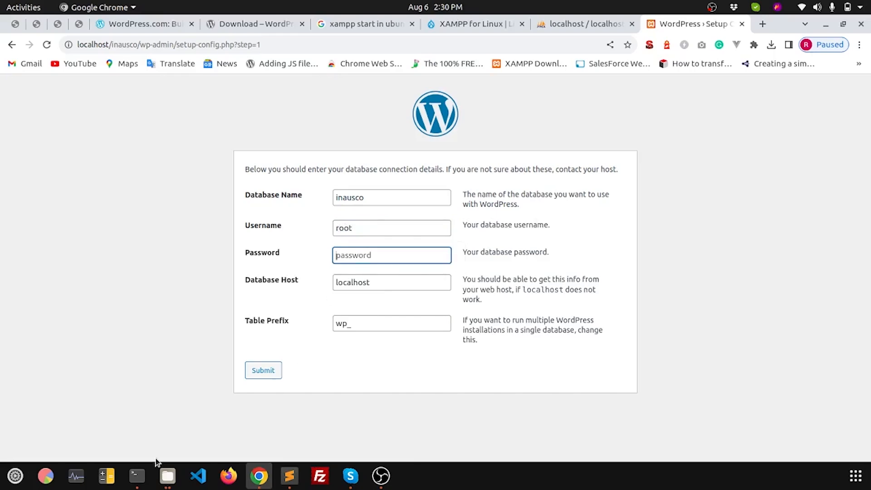
click(166, 477)
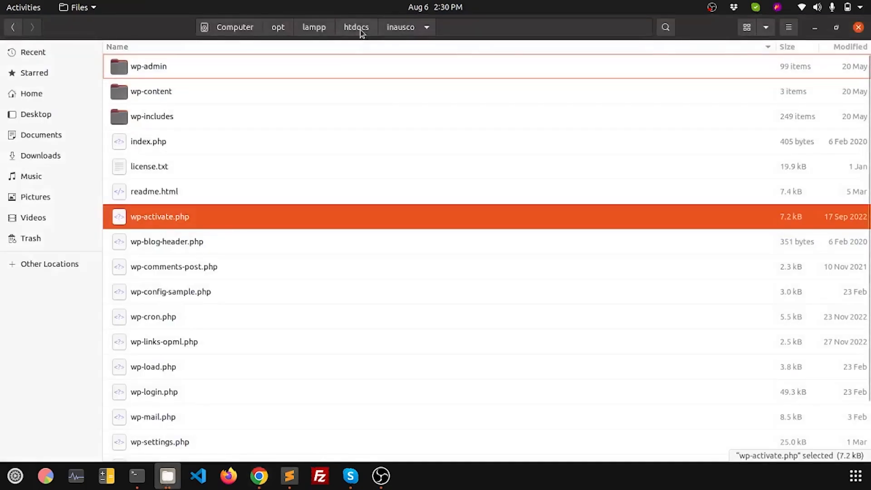
Step: In inausco's Permissions properties, give Others Create and delete files access
click(358, 28)
right_click(169, 173)
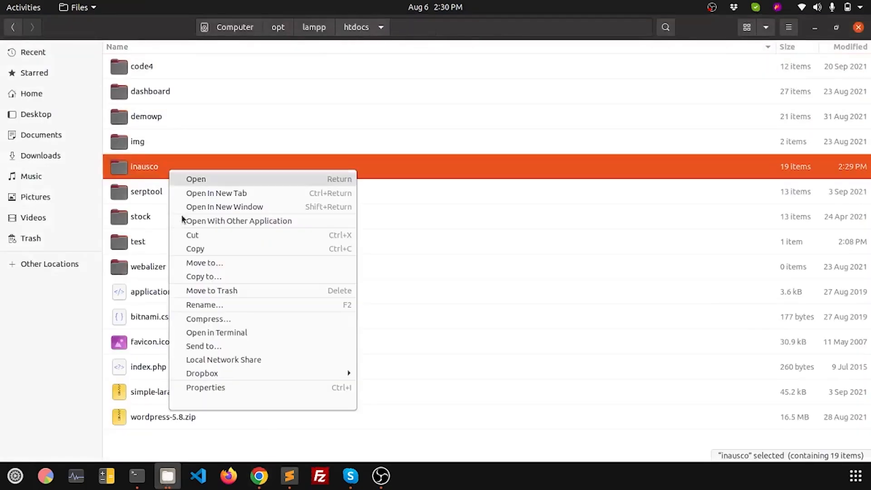
click(224, 389)
click(406, 154)
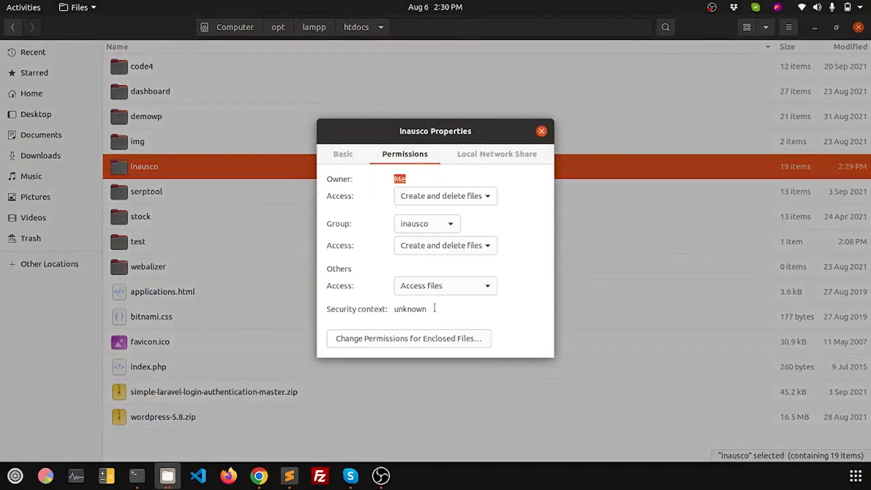
click(444, 288)
click(429, 302)
Step: Give Others read and write on enclosed files, create and delete on enclosed folders, and apply
click(417, 338)
click(405, 282)
click(372, 295)
click(438, 279)
click(444, 296)
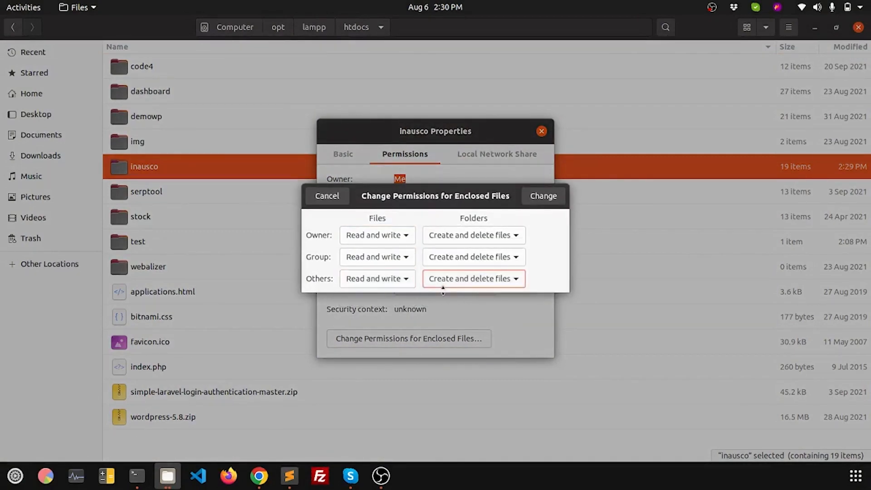
click(544, 200)
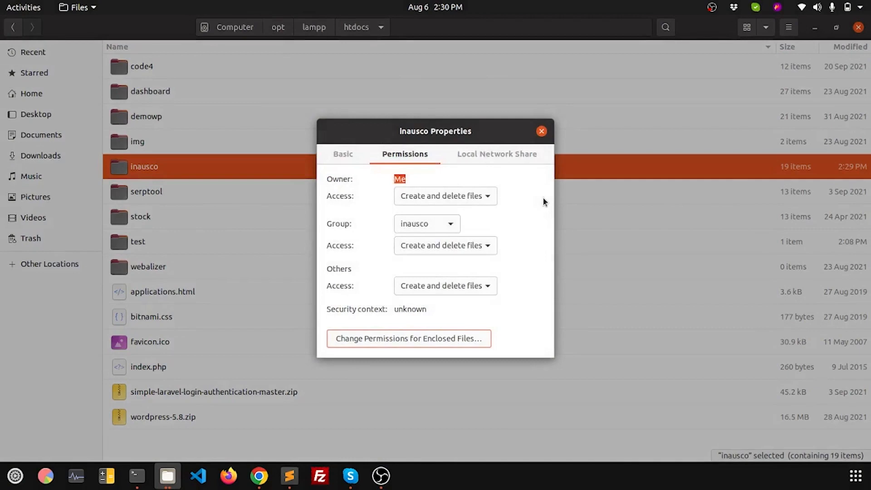
click(542, 131)
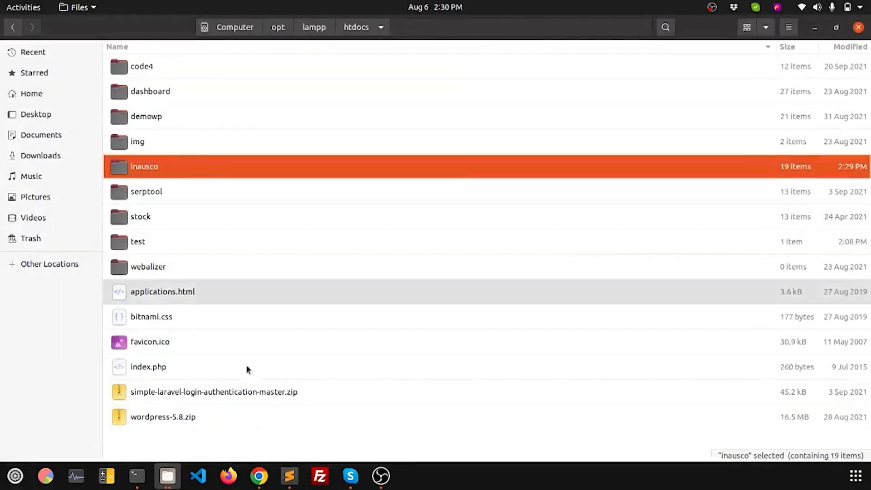
click(259, 475)
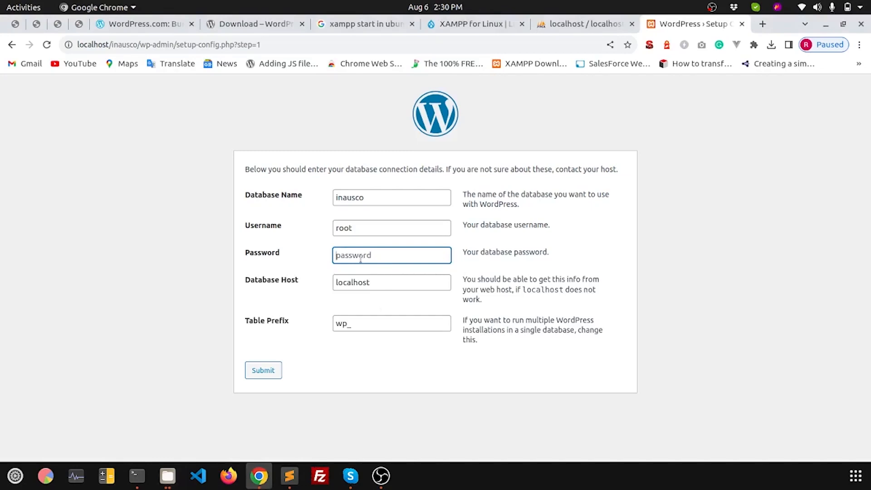
Step: Submit the database details with the default host and table prefix, then return to the form
click(356, 281)
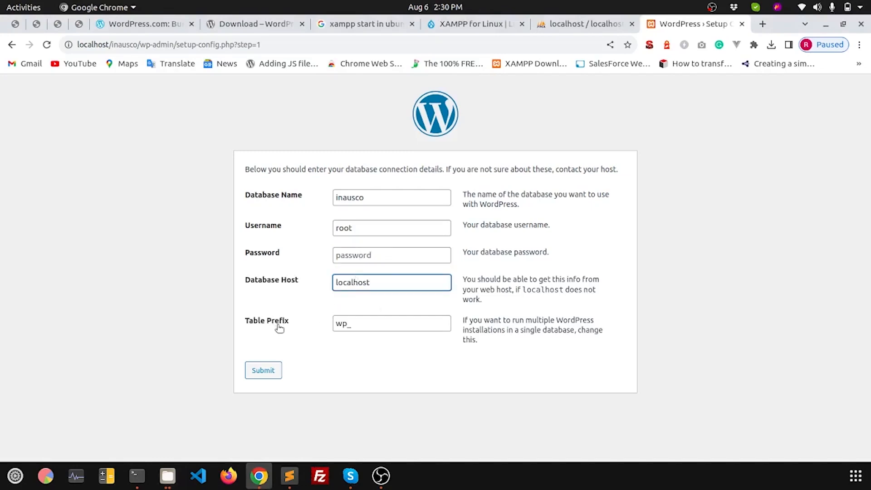
click(366, 322)
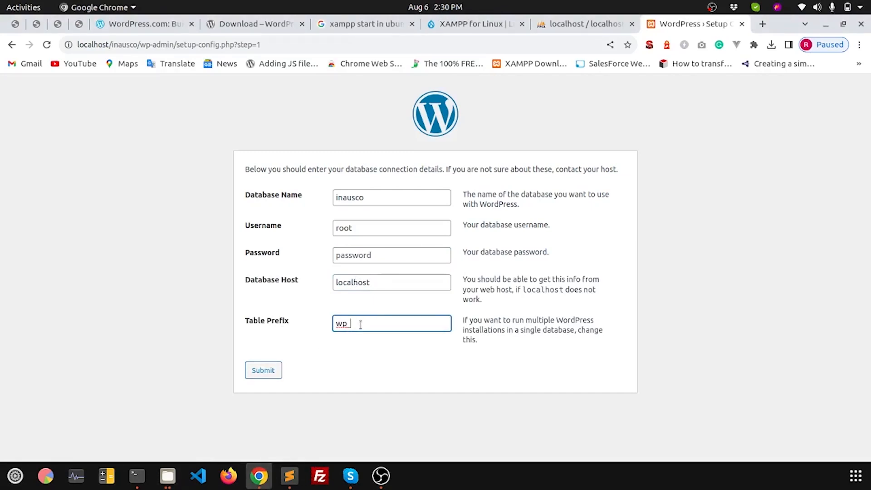
click(261, 371)
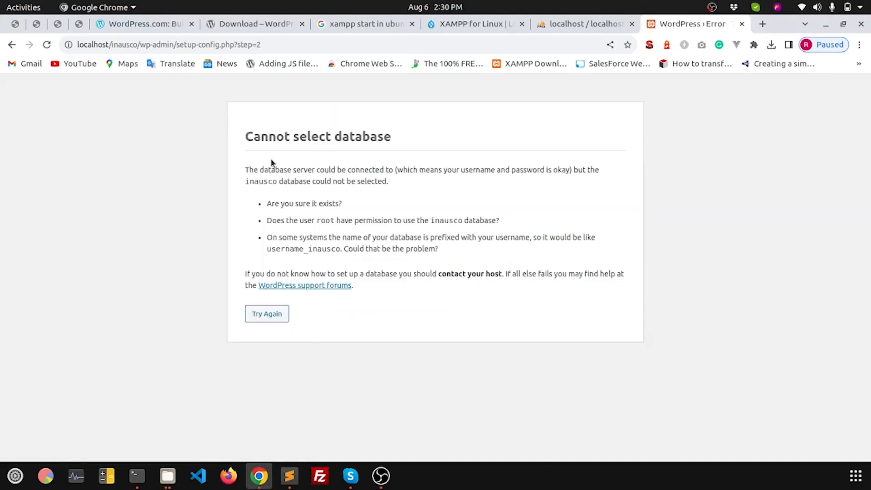
click(262, 317)
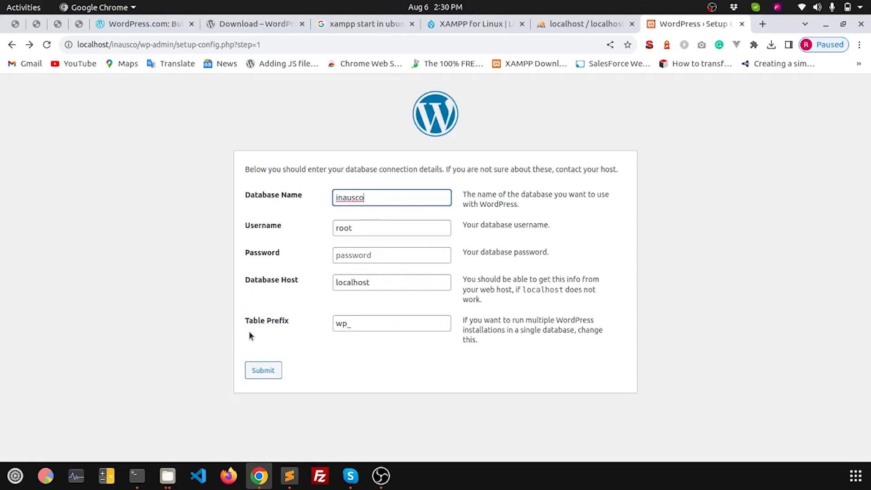
Step: Retype inausco as the Database Name and resubmit the connection details
click(374, 197)
drag(373, 198, 289, 198)
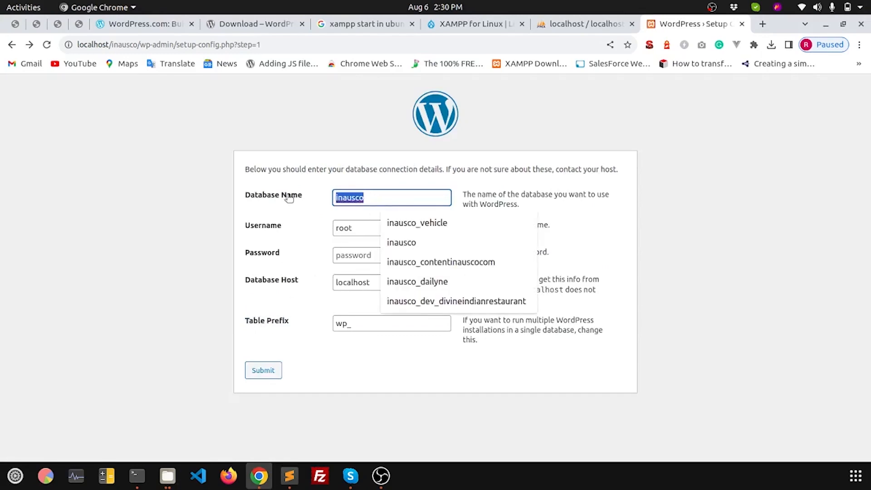
key(BackSpace)
text(inausco)
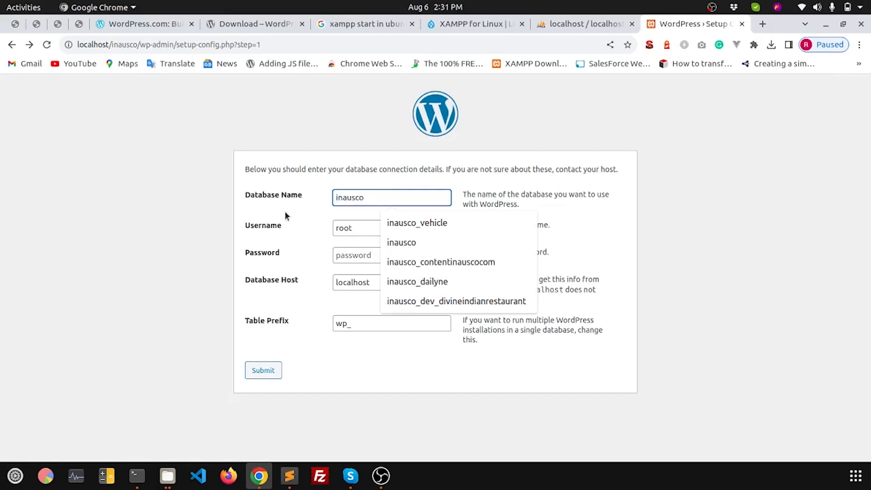
click(285, 210)
click(255, 373)
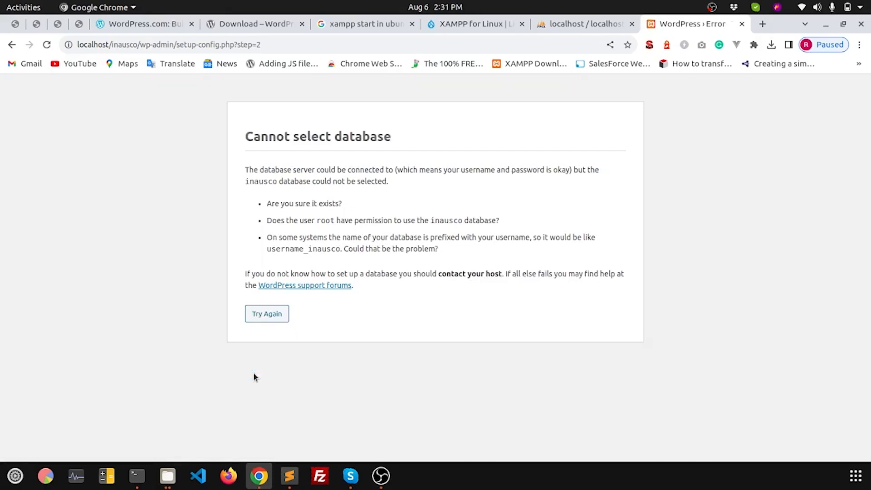
click(271, 313)
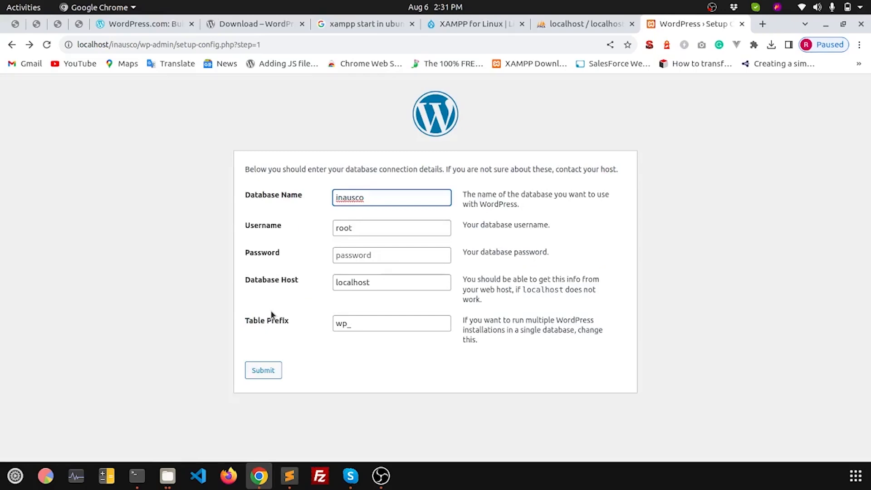
Step: Verify the inausco database in phpMyAdmin, resubmit the form and run the installation
click(566, 20)
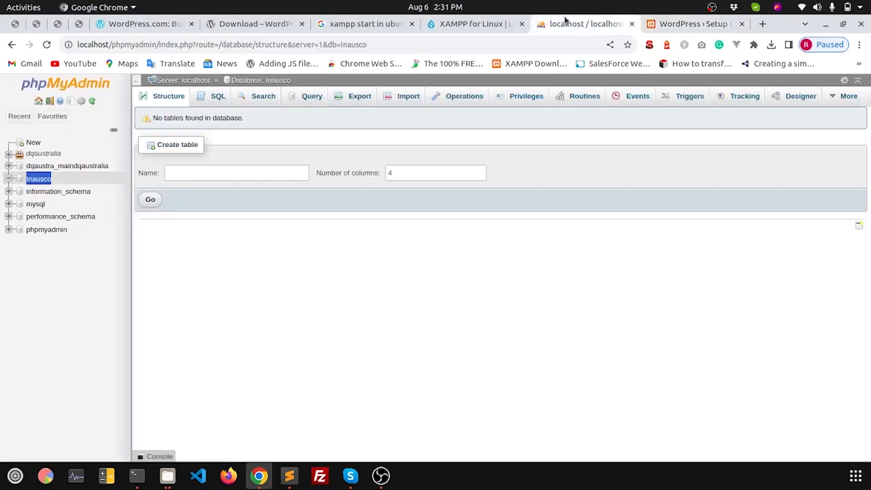
click(46, 45)
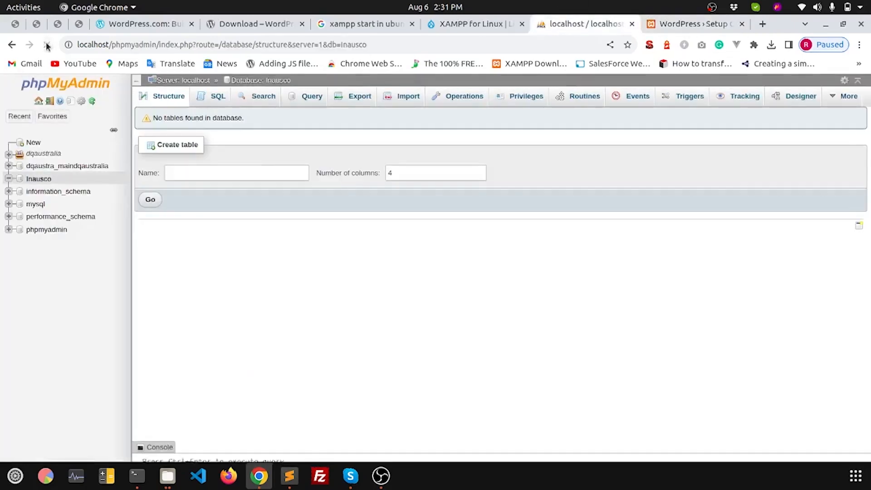
click(667, 25)
click(335, 198)
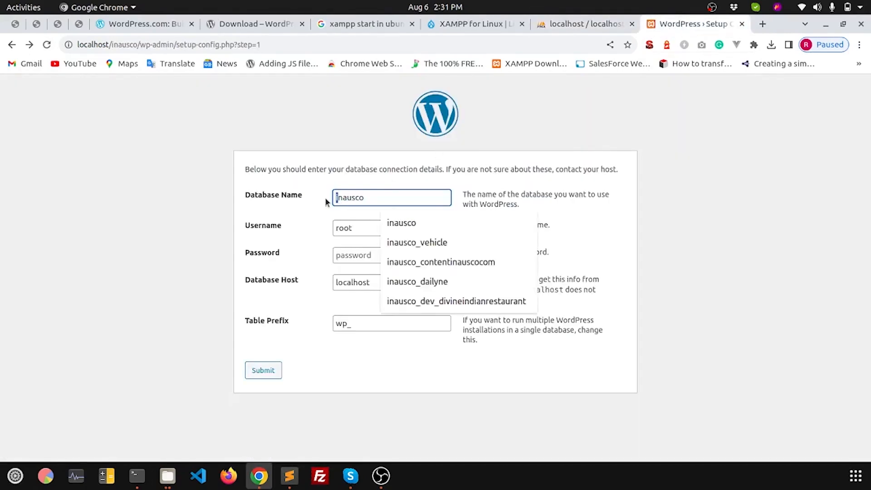
click(273, 369)
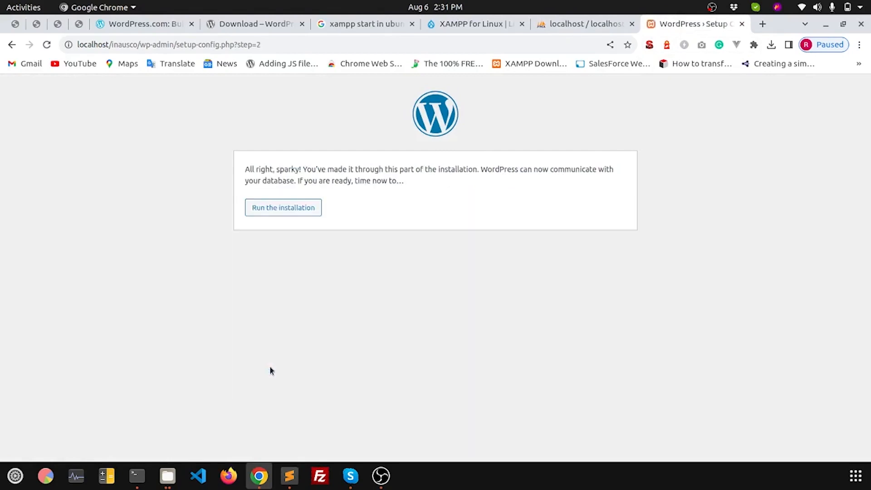
click(293, 208)
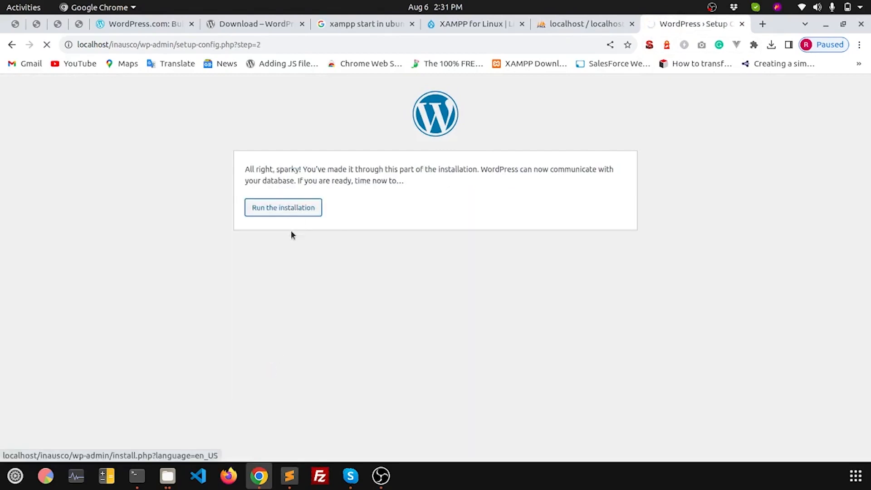
scroll(292, 267, down, 3)
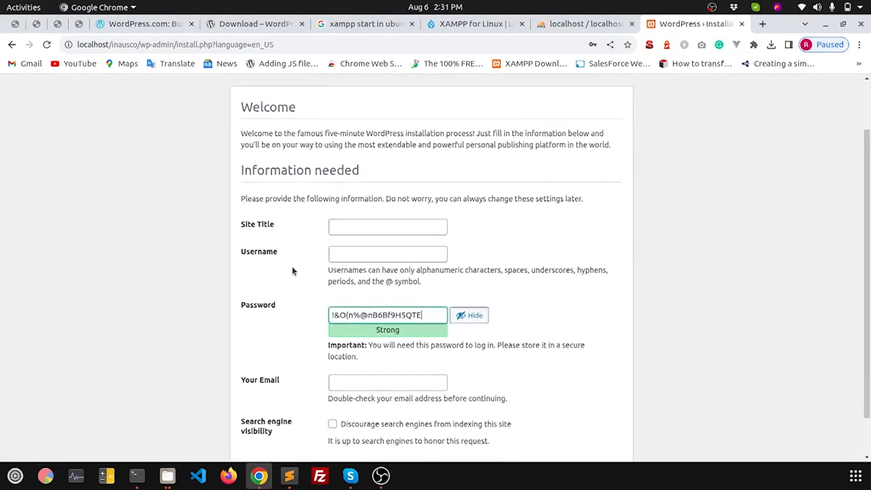
Step: Enter 'Inausco Digital' as the Site Title and fill in the administrator username
scroll(292, 268, up, 2)
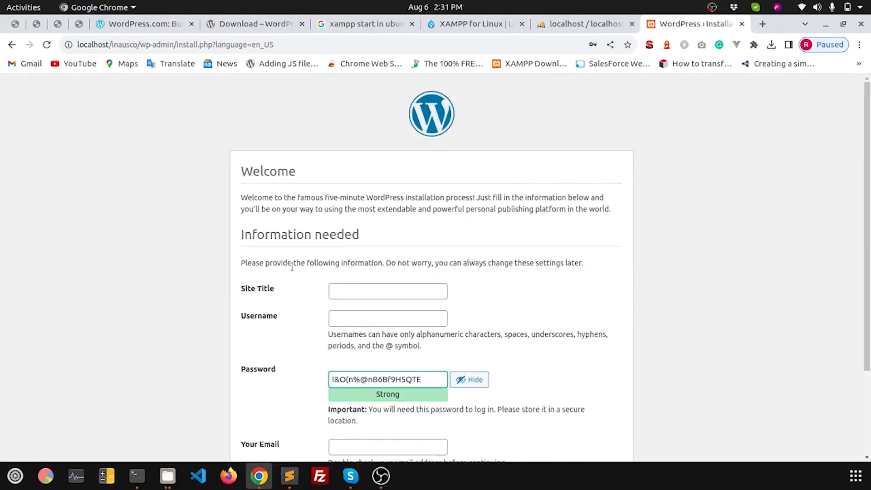
click(343, 293)
text(In)
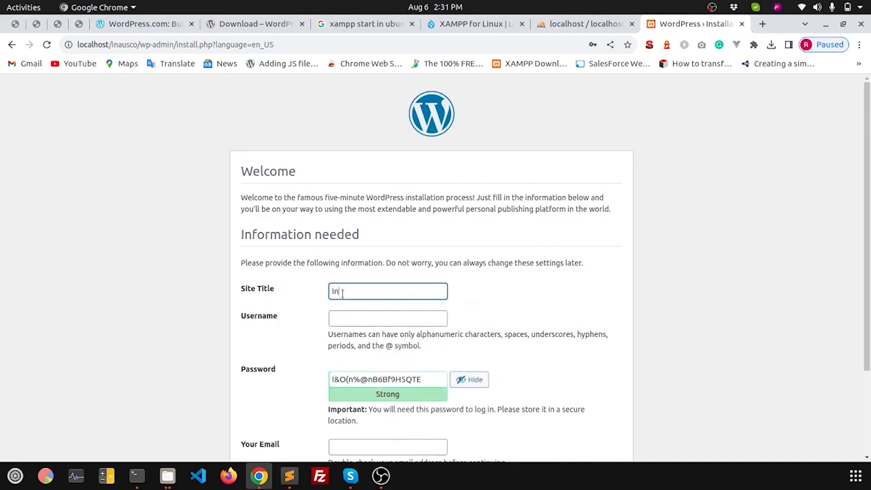
text(ausco D)
text(oigi)
key(BackSpace)
key(BackSpace)
key(BackSpace)
key(BackSpace)
text(igital)
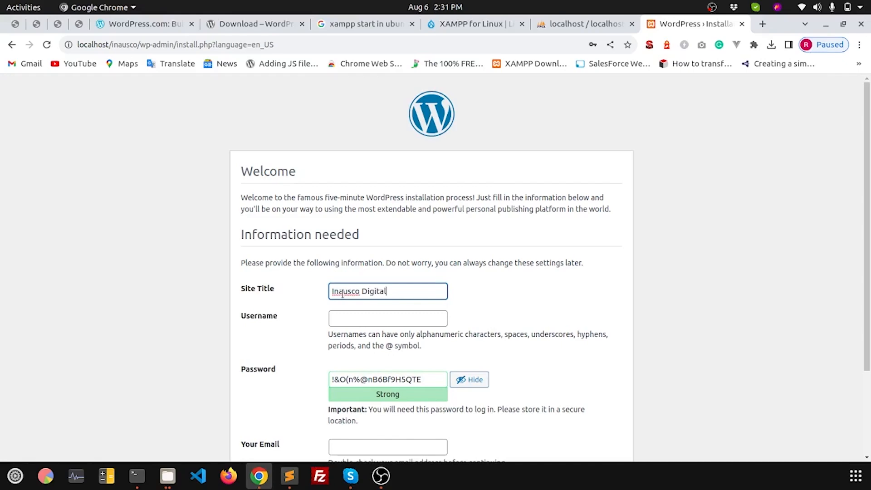
click(334, 317)
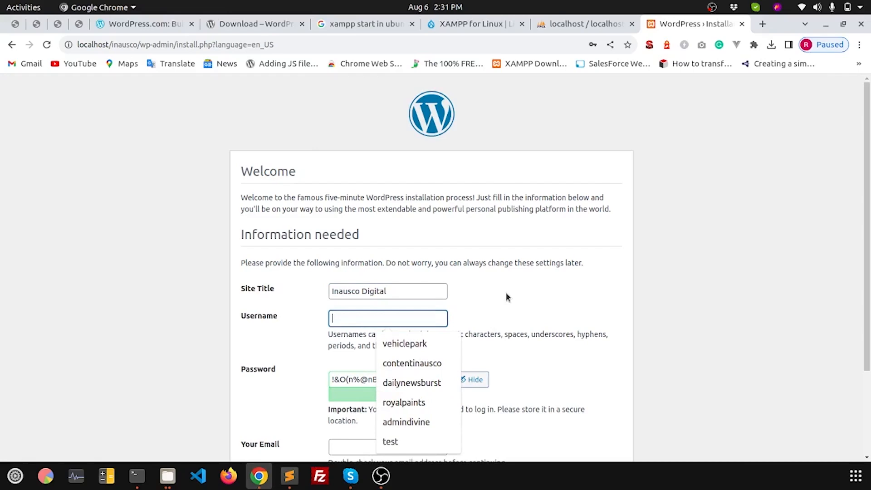
text(admin)
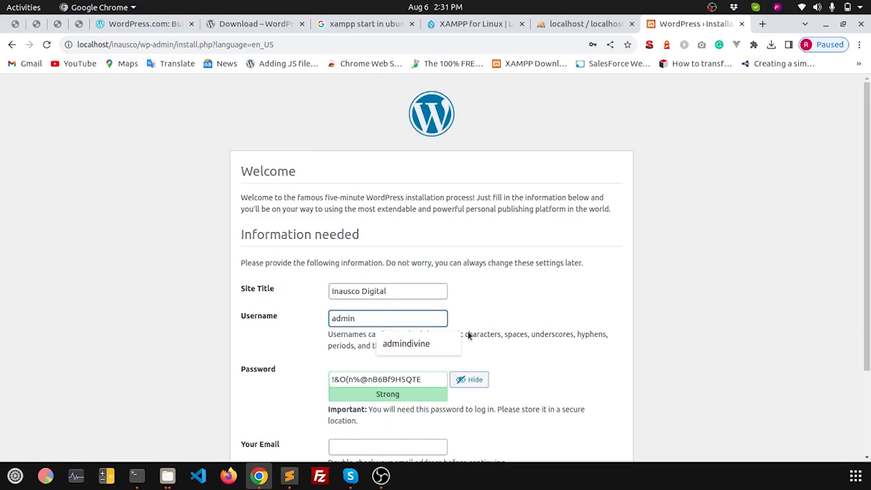
Step: Replace the suggested password with a weak one and confirm using the weak password
click(315, 379)
click(422, 379)
drag(433, 378, 315, 385)
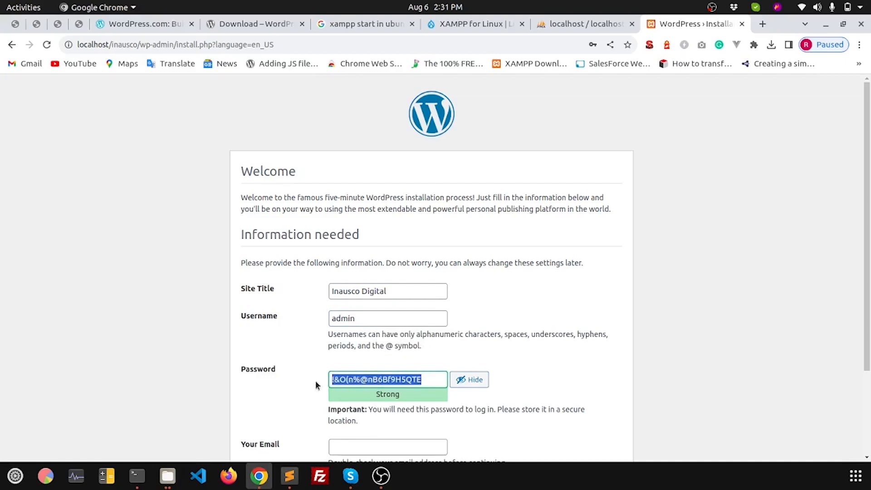
text(admin)
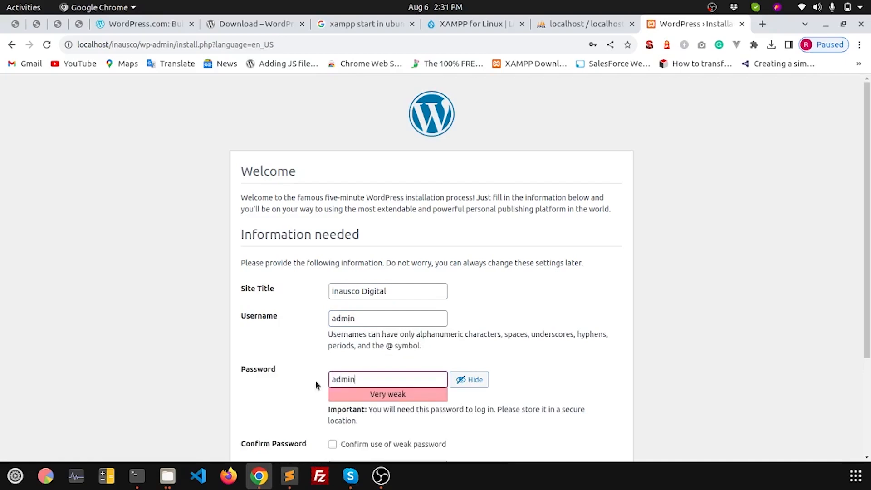
scroll(316, 385, down, 3)
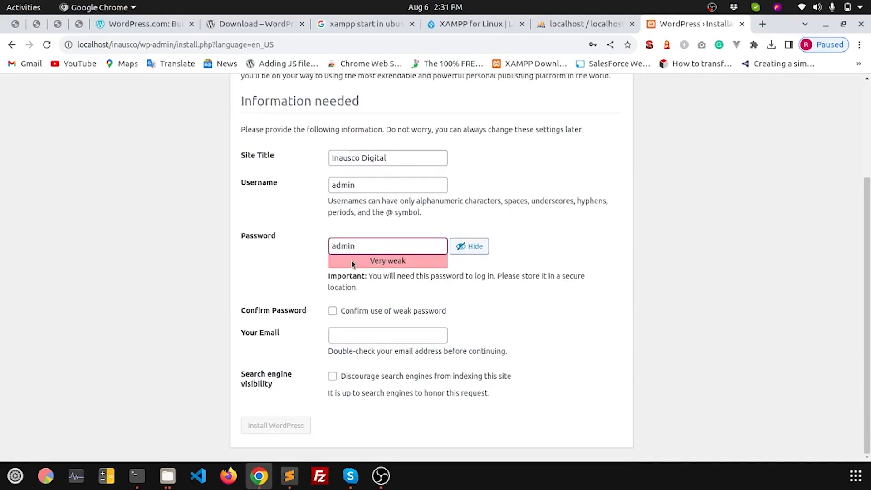
drag(368, 259, 418, 262)
click(333, 312)
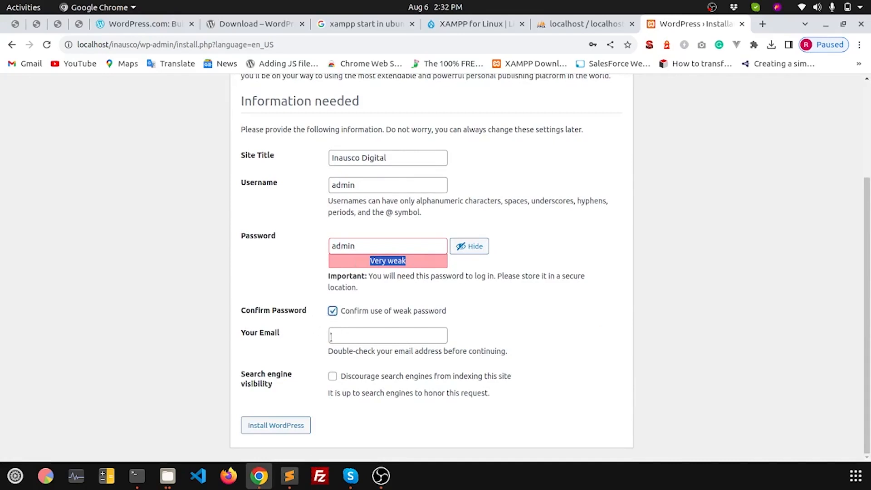
Step: Enter the administrator's contact e-mail and install WordPress
click(356, 336)
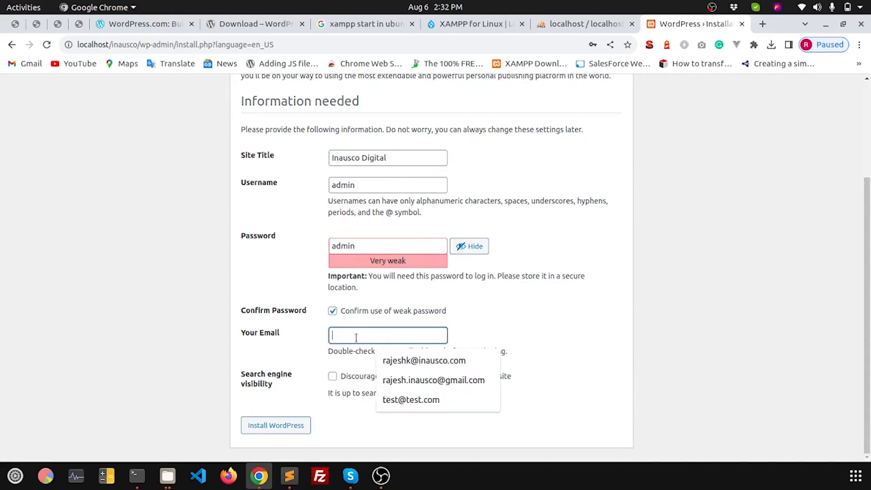
click(524, 339)
click(411, 334)
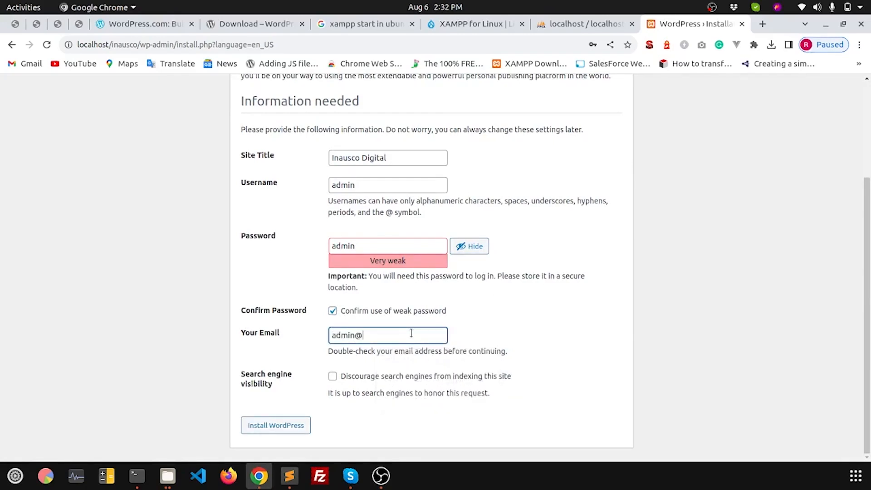
click(274, 429)
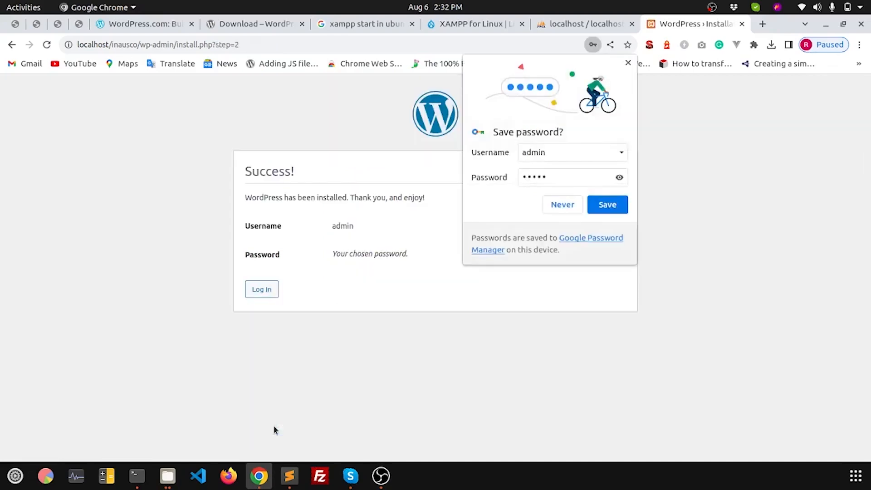
Step: Save the new login in Chrome and sign in to the Inausco Digital admin Dashboard
click(608, 204)
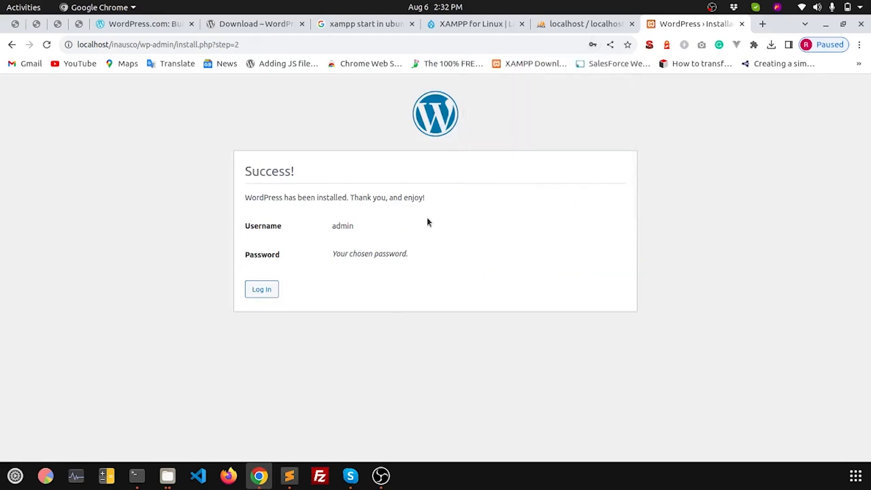
drag(245, 199, 436, 200)
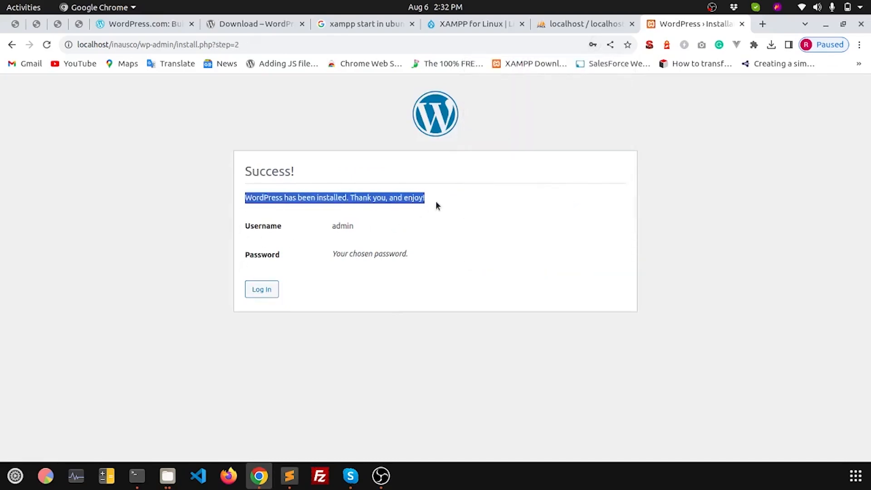
click(268, 291)
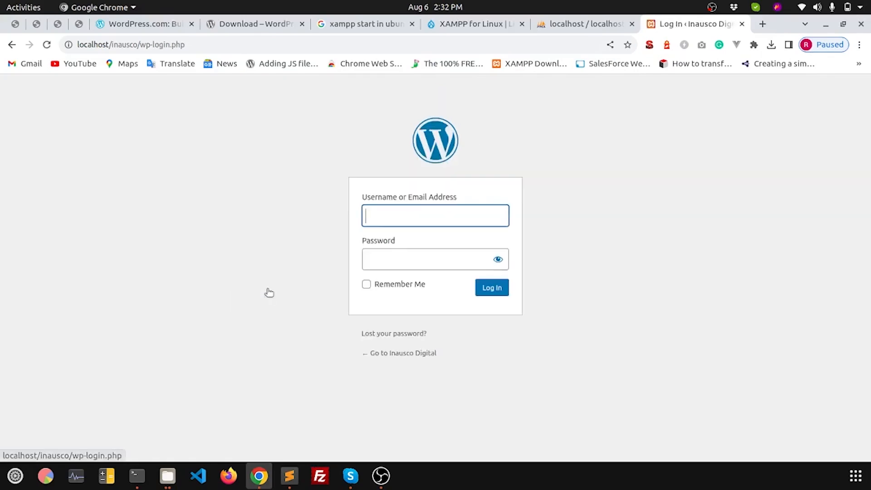
click(396, 213)
click(317, 273)
click(499, 262)
click(493, 290)
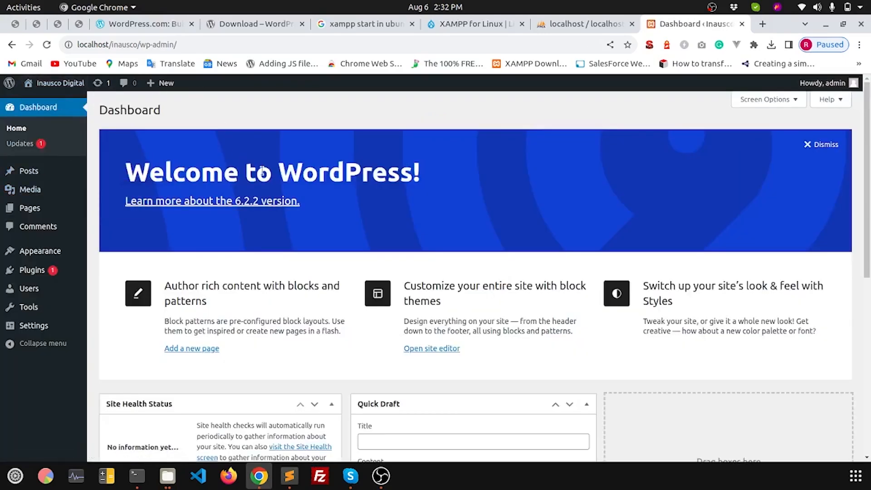
Step: Copy the site's base address localhost/inausco/ and open a new browser tab
click(190, 43)
key(Return)
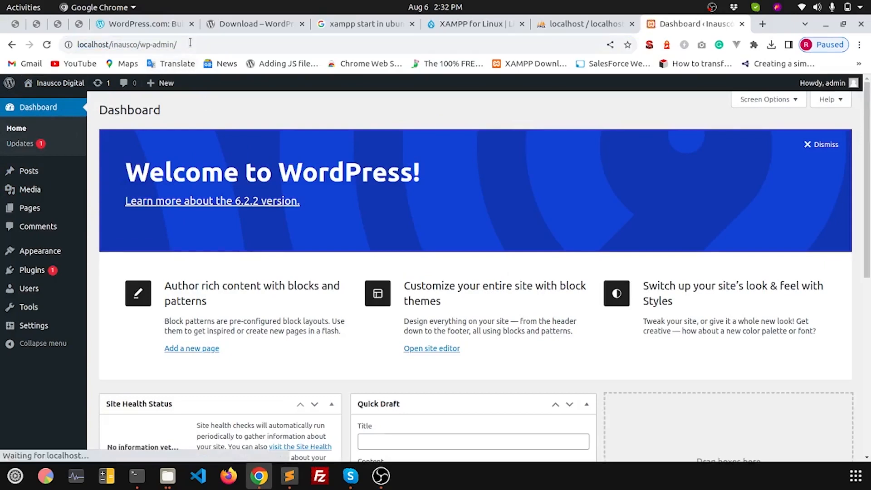
drag(140, 44, 68, 44)
key(ctrl+c)
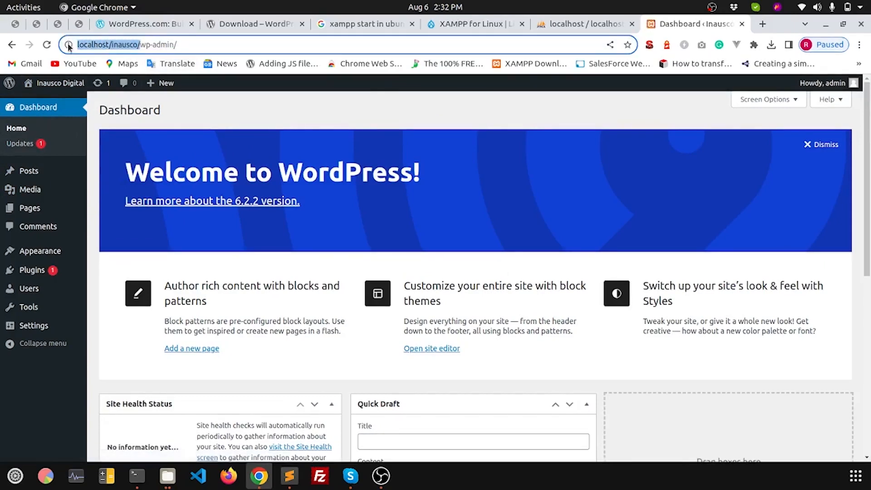
click(762, 25)
Step: Load localhost/inausco/ in the new tab, scroll its front page, then switch back to the Dashboard tab
click(562, 44)
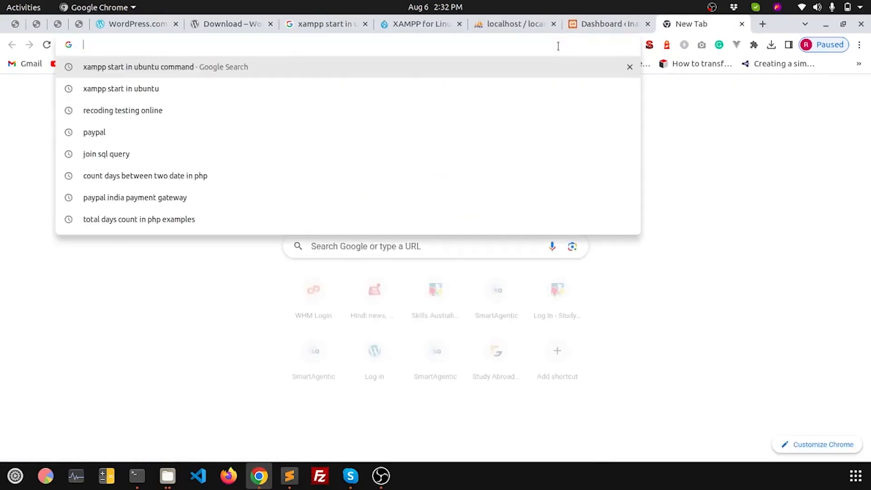
key(ctrl+v)
key(Return)
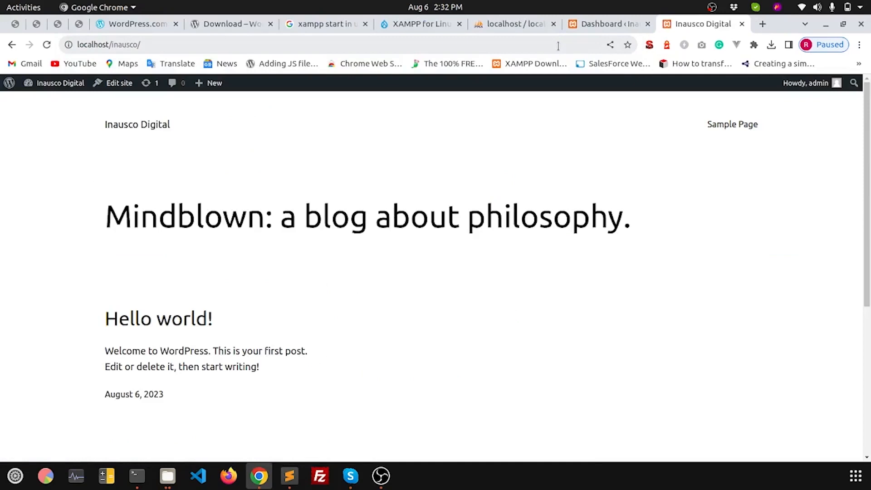
scroll(331, 263, down, 5)
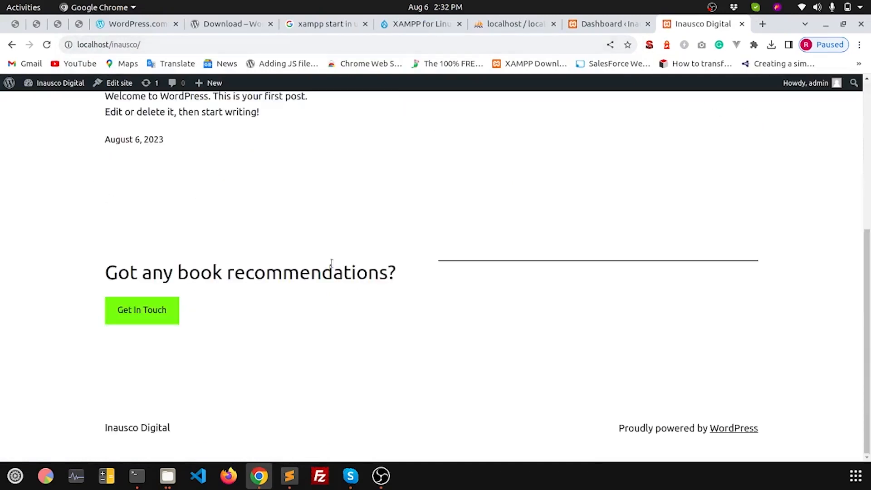
scroll(332, 263, up, 5)
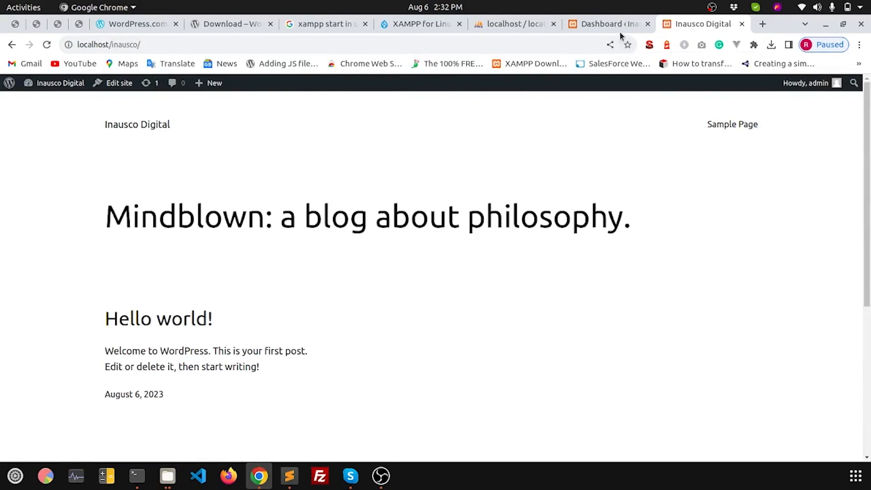
click(593, 26)
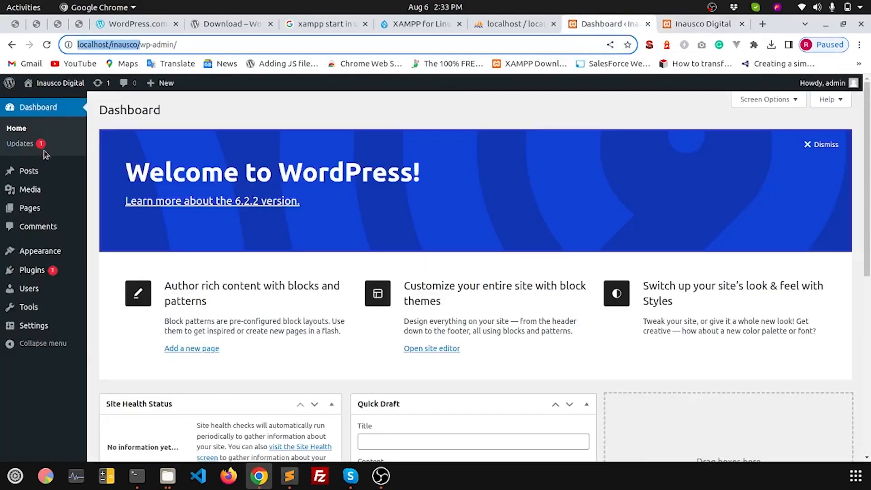
Step: Review WordPress and plugin update status on the Updates page, then open the Posts list
scroll(280, 276, down, 4)
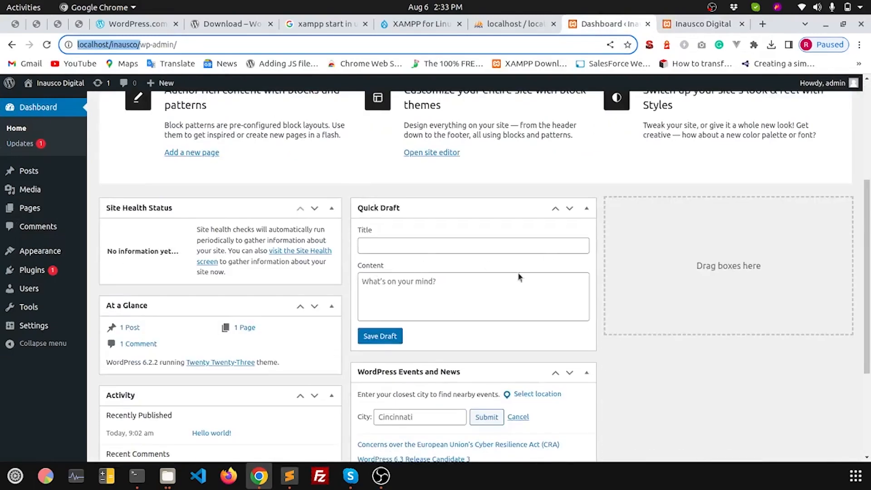
scroll(389, 317, down, 3)
scroll(389, 316, up, 5)
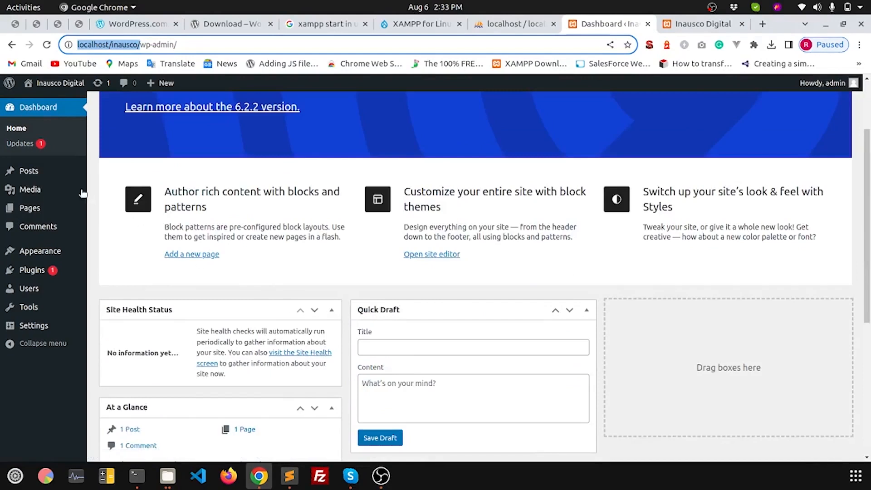
click(23, 146)
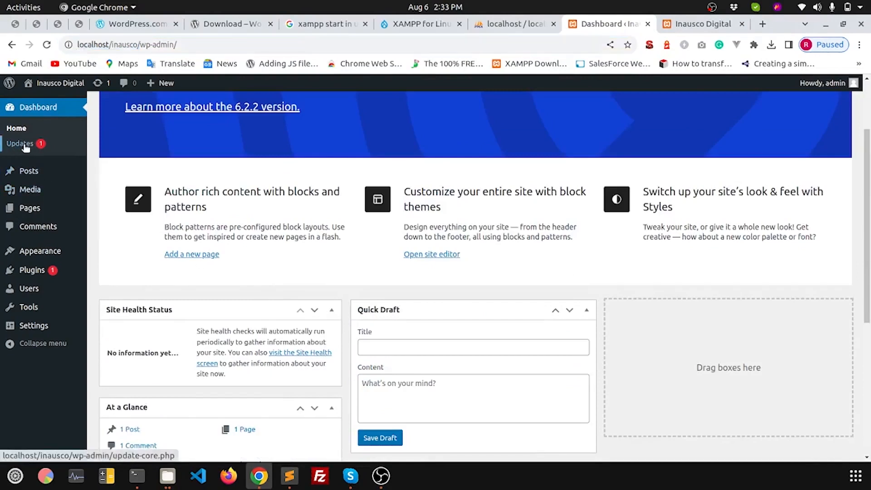
scroll(464, 182, down, 3)
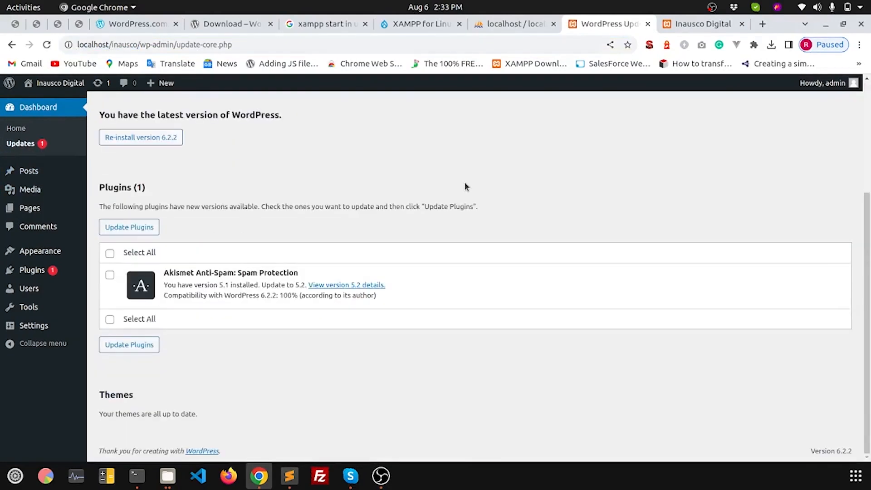
drag(98, 183, 401, 330)
click(282, 356)
scroll(273, 345, up, 3)
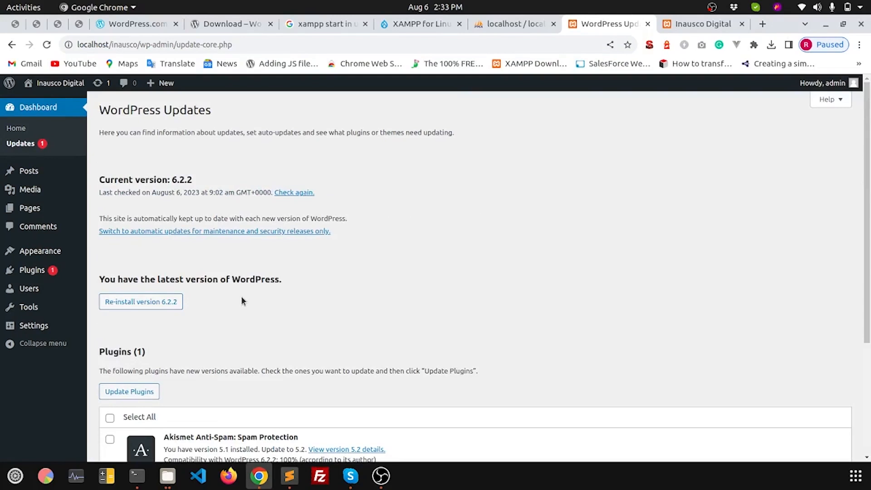
scroll(241, 296, down, 3)
click(27, 171)
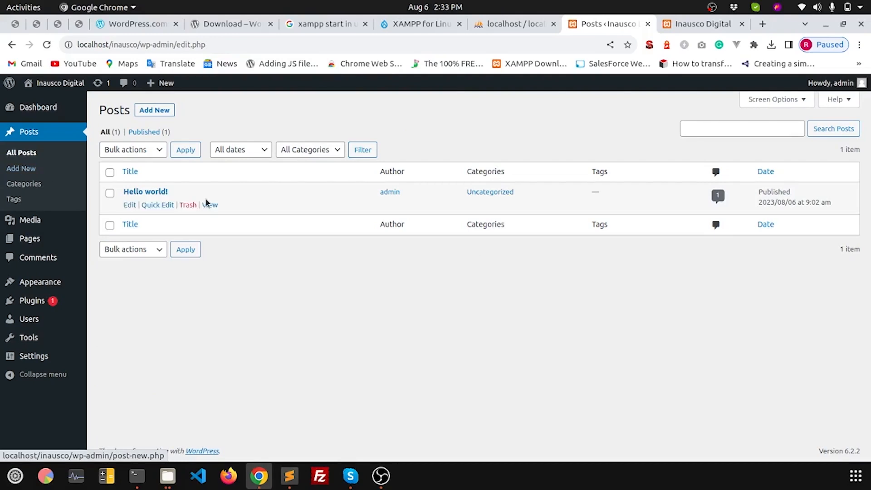
Step: View the Categories and Tags pages, then open the empty Media Library
click(36, 187)
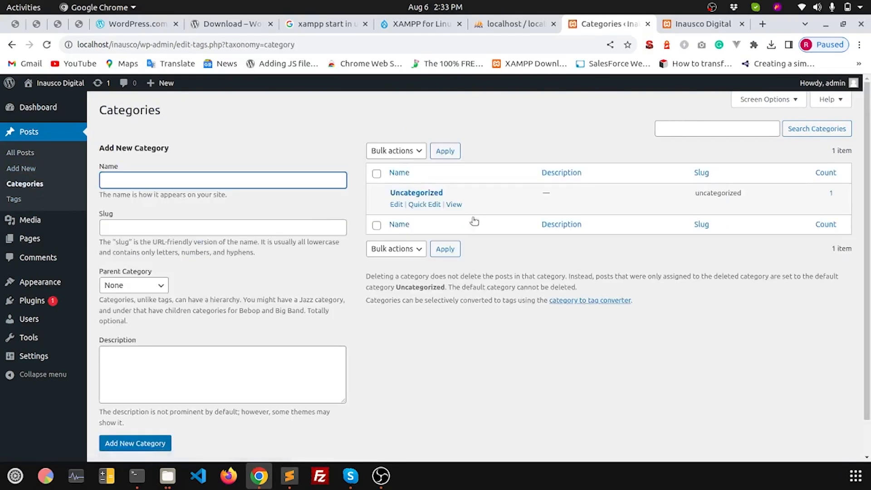
click(13, 199)
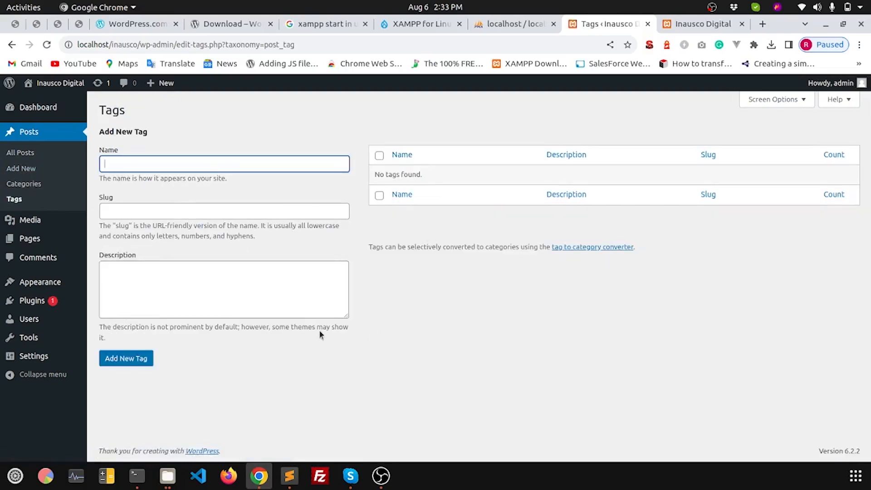
click(48, 224)
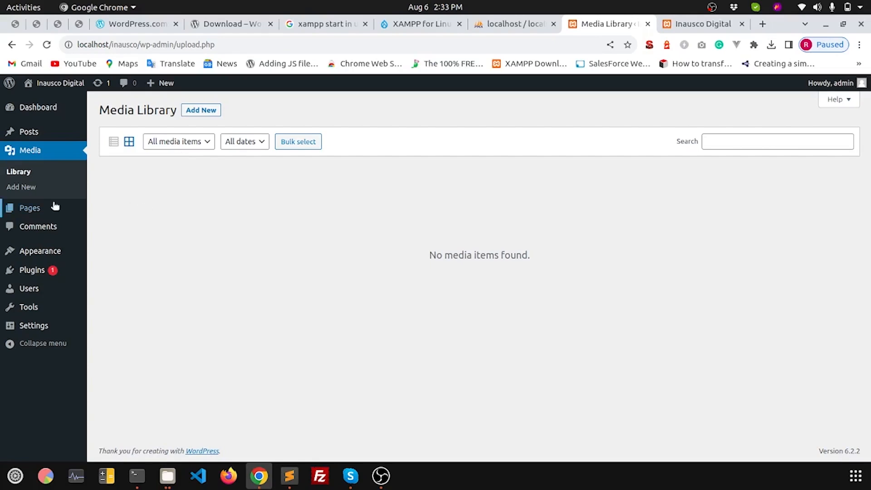
Step: View the Pages list and open Sample Page in the block editor
click(39, 210)
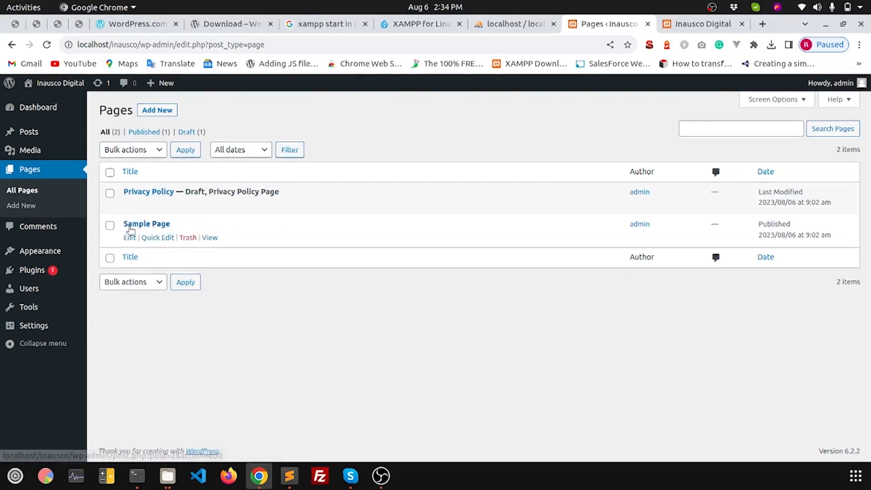
click(128, 239)
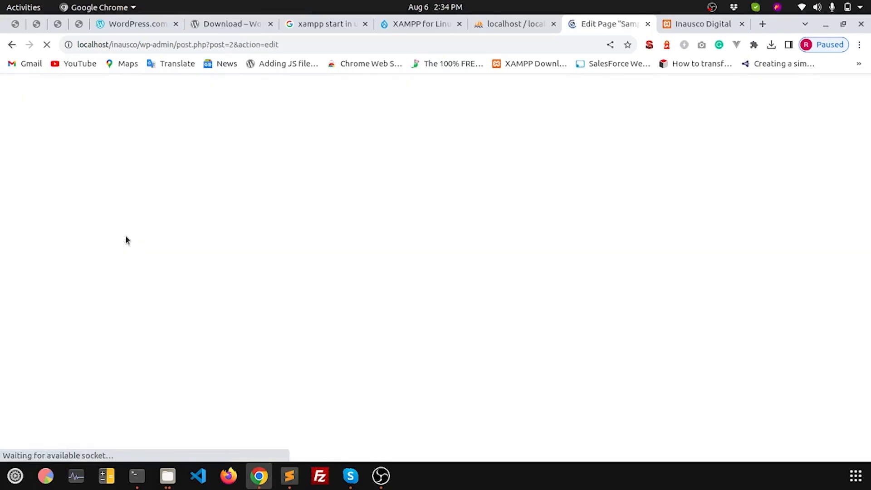
drag(367, 166, 370, 166)
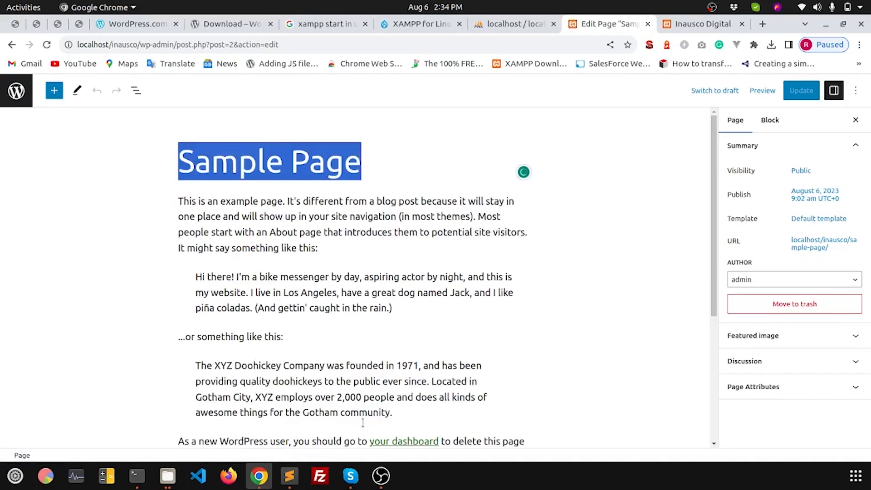
drag(369, 441, 369, 456)
click(467, 336)
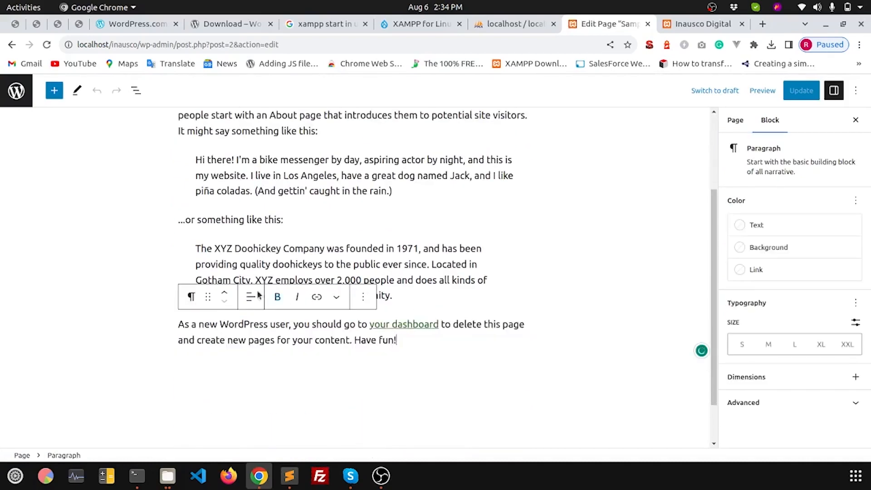
scroll(460, 312, up, 3)
Step: Exit the editor and open the Comments list showing the sample comment on 'Hello world!'
click(15, 91)
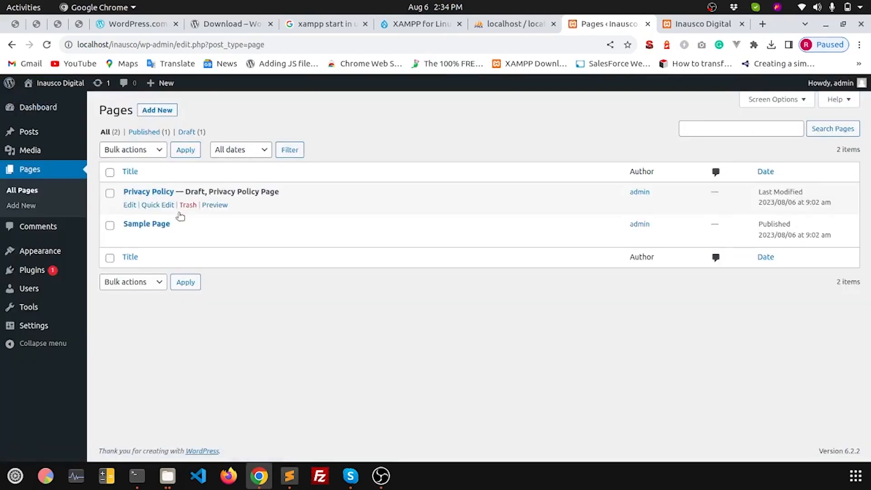
mouse_move(181, 235)
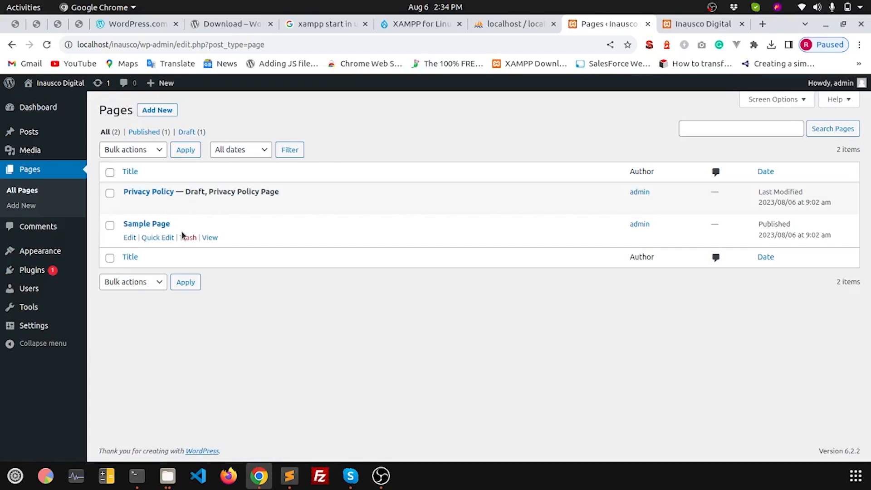
click(49, 228)
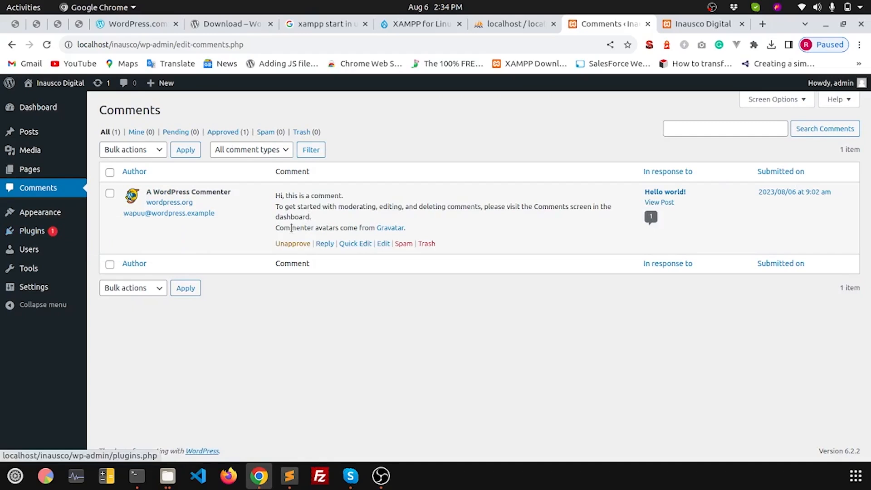
Step: View installed themes with Twenty Twenty-Three active, then browse Popular themes like Astra and OceanWP
click(24, 216)
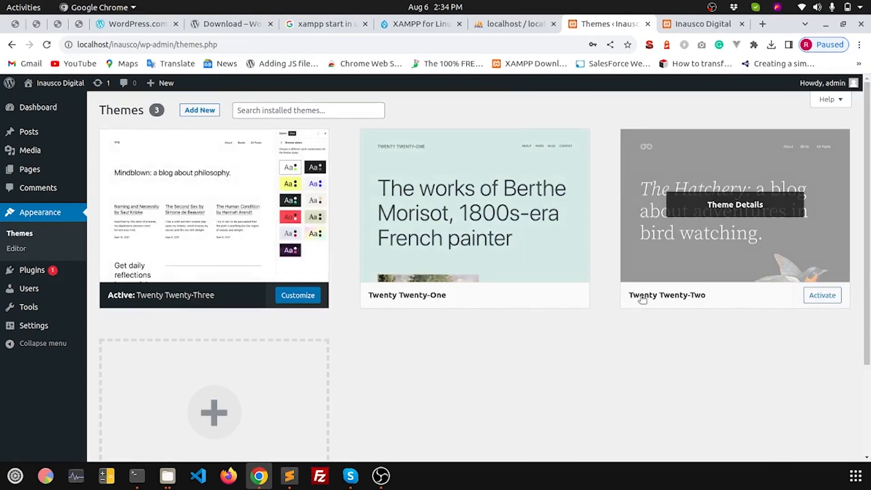
scroll(414, 335, down, 5)
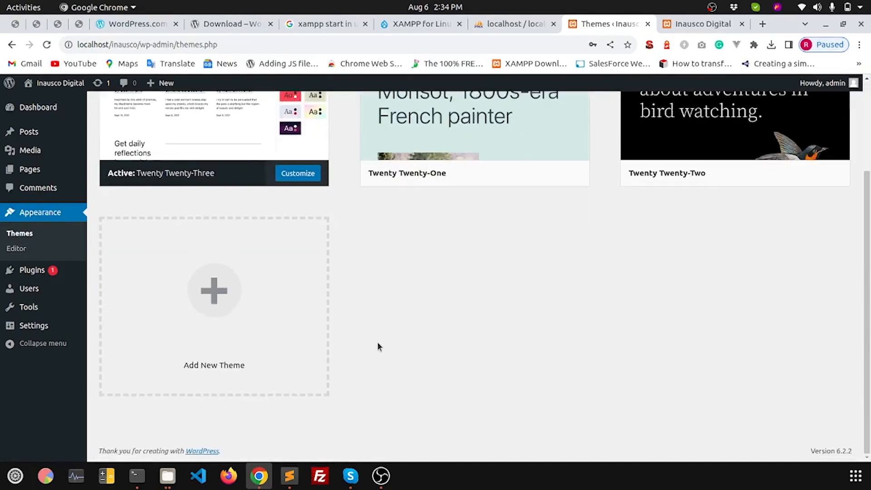
click(203, 287)
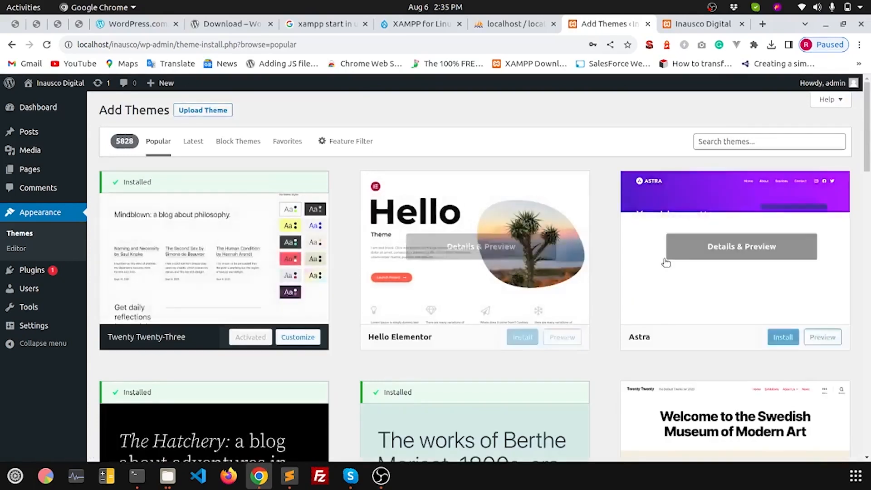
scroll(644, 281, down, 4)
scroll(574, 319, up, 5)
click(706, 148)
scroll(739, 320, down, 12)
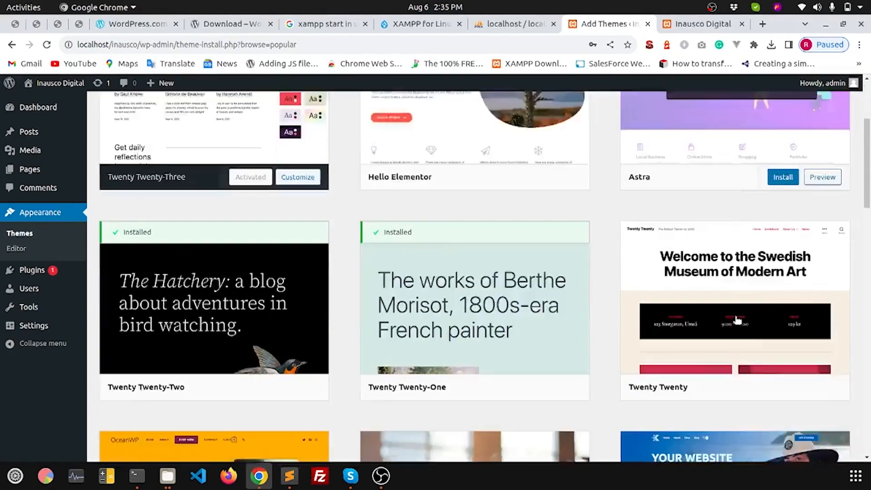
scroll(737, 320, up, 9)
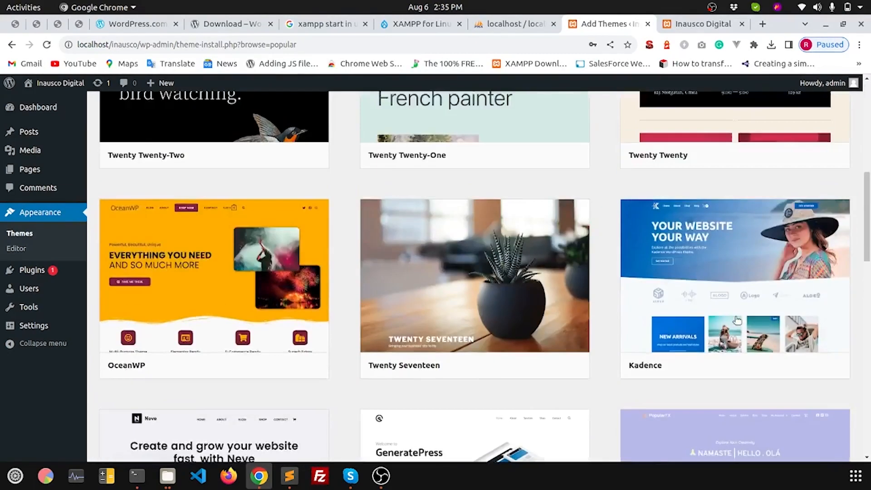
Step: Pass through the Site Editor and About WordPress page, then list the installed Akismet Anti-Spam and Hello Dolly plugins
click(15, 251)
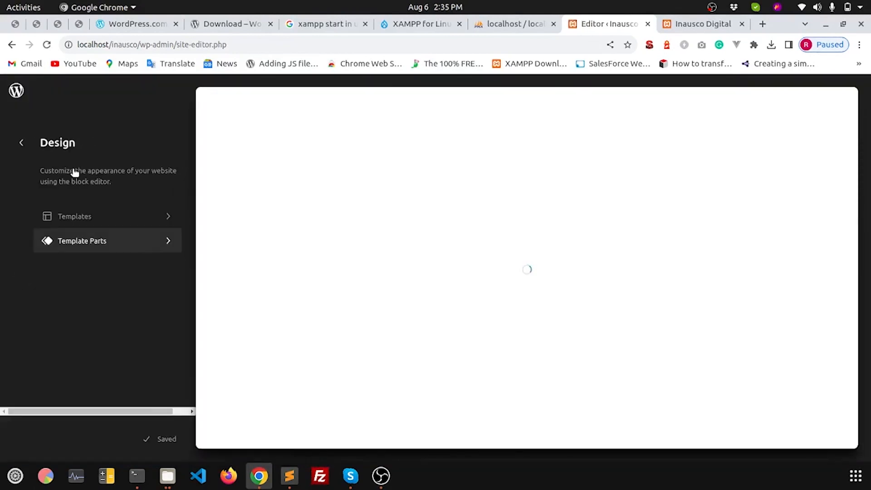
click(17, 143)
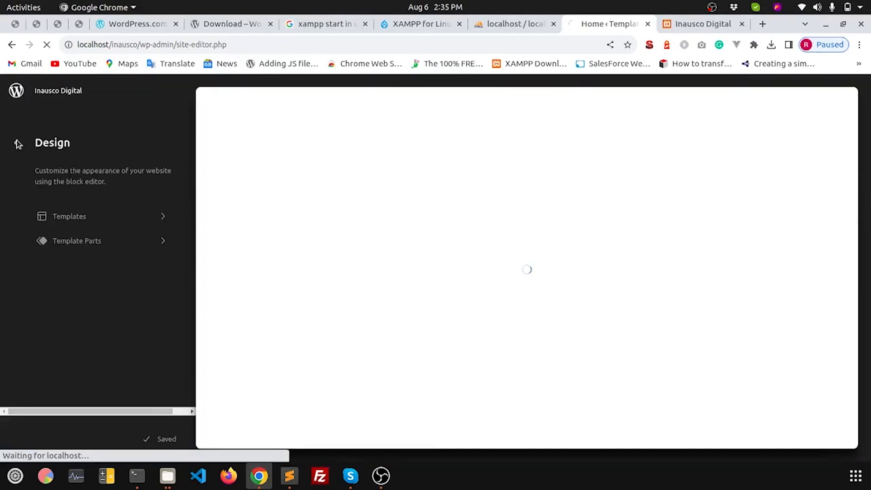
mouse_move(10, 83)
click(29, 101)
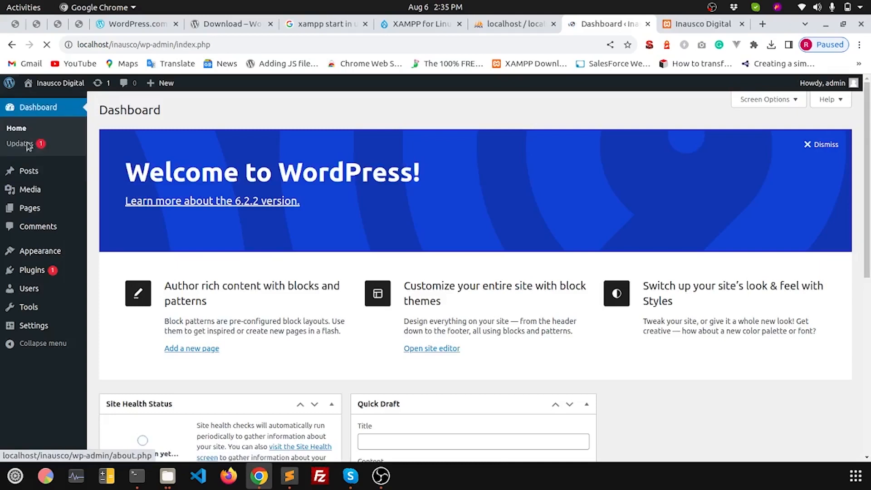
click(29, 233)
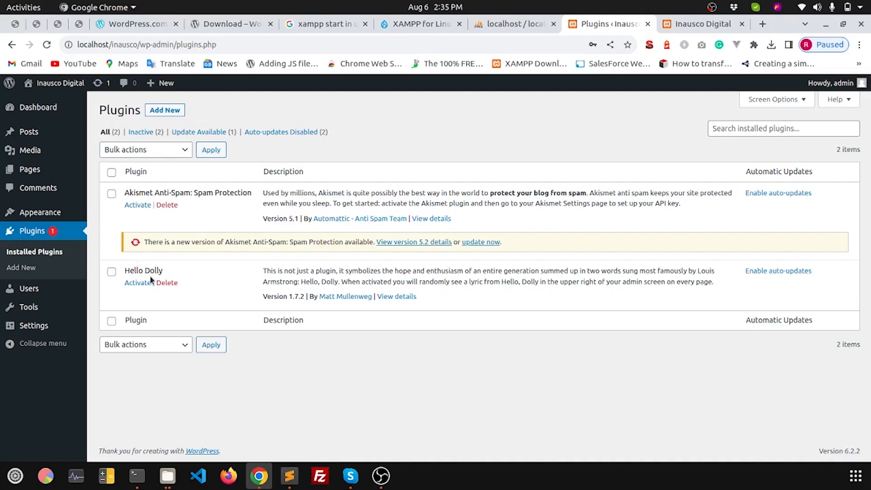
mouse_move(63, 285)
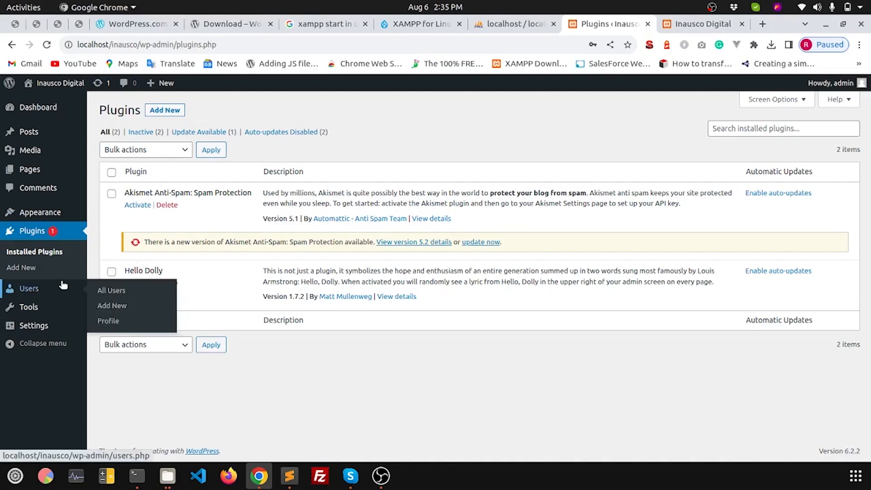
Step: Inspect the single admin account and its Administrator role in the All Users list
click(20, 289)
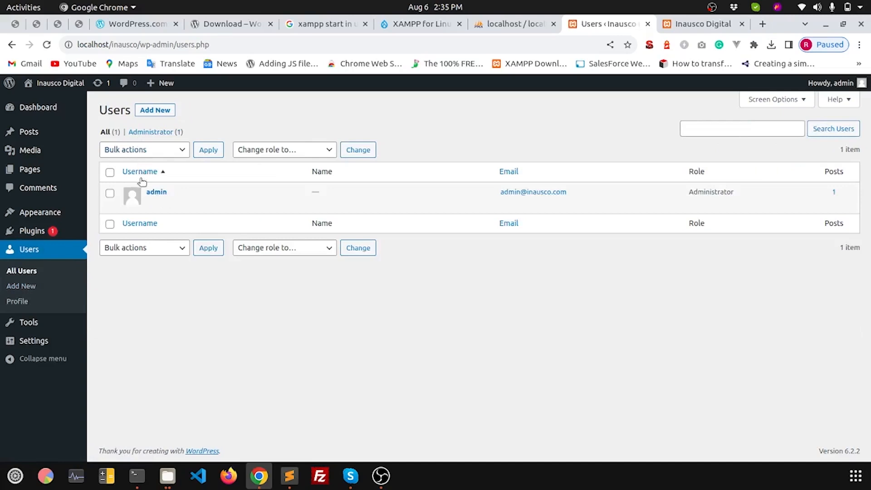
drag(142, 190, 178, 194)
mouse_move(841, 86)
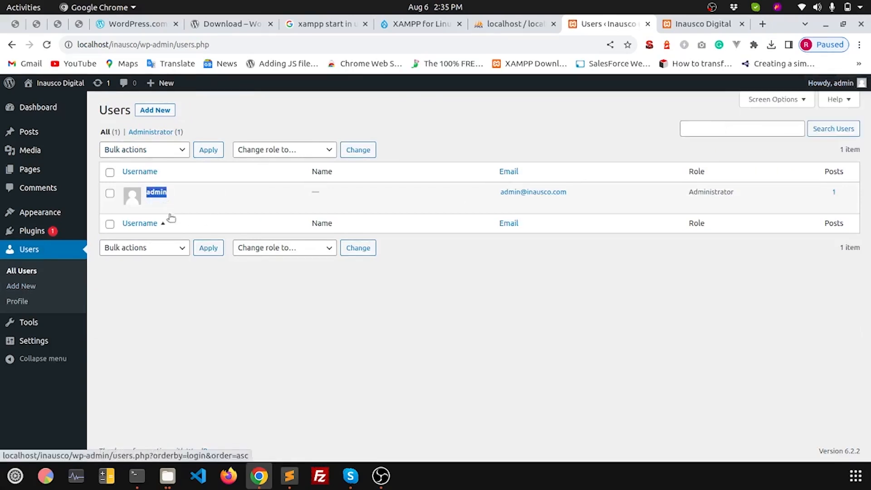
click(685, 190)
drag(686, 193, 742, 195)
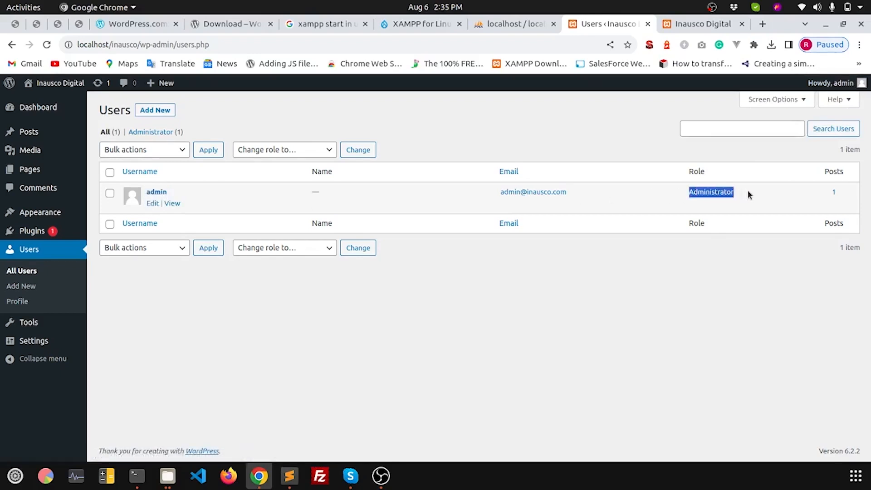
Step: Open the Add New User form and check the Role list, leaving Subscriber selected
click(20, 286)
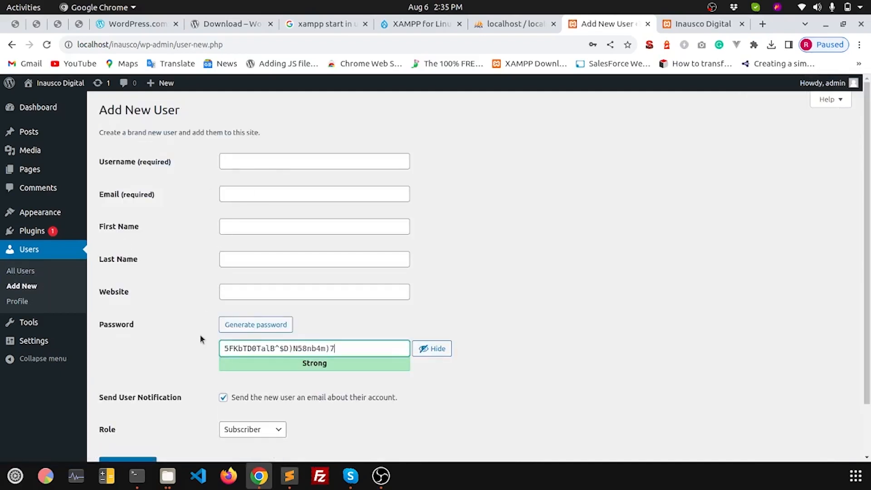
scroll(199, 334, down, 3)
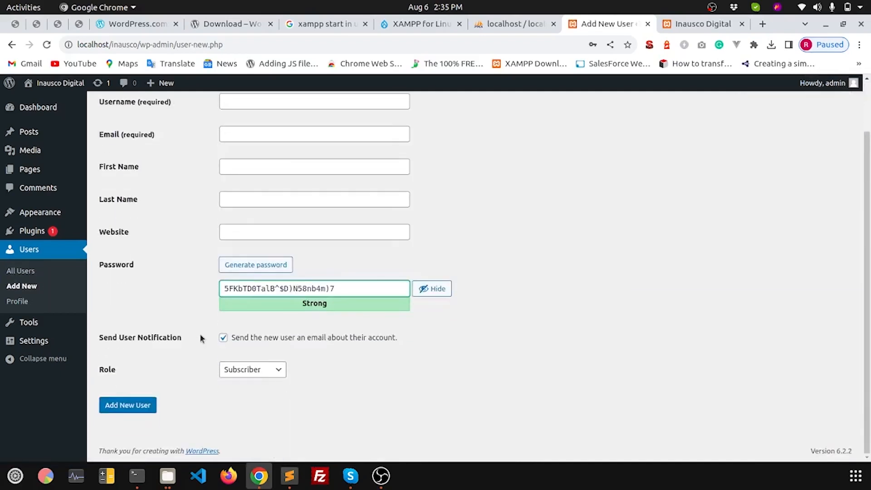
click(271, 370)
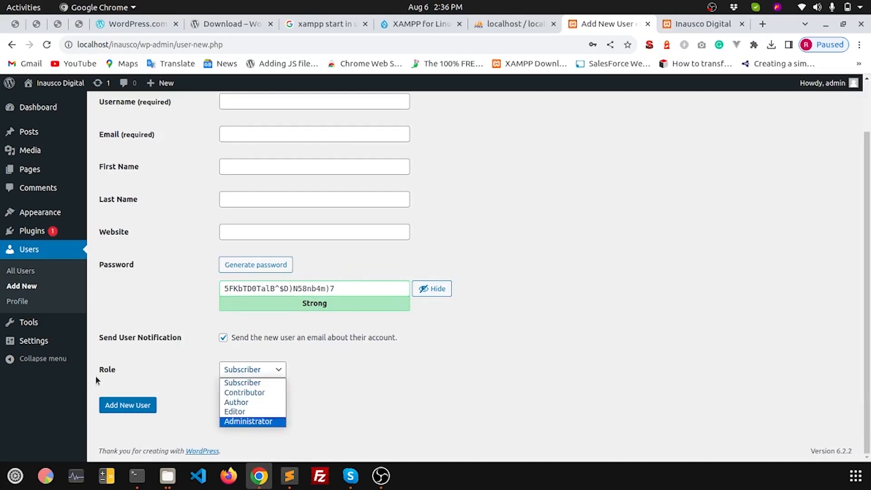
click(26, 322)
mouse_move(25, 322)
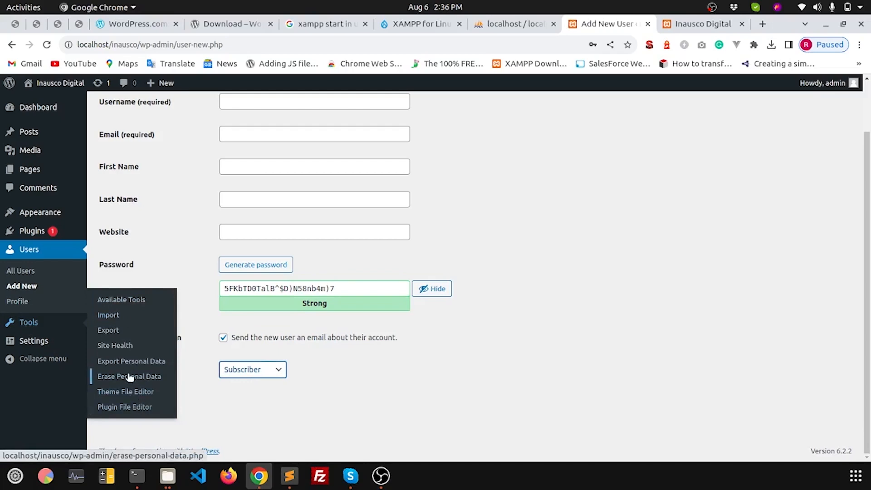
Step: Look over the Site Title, Tagline, WordPress Address and admin e-mail in General Settings
click(36, 342)
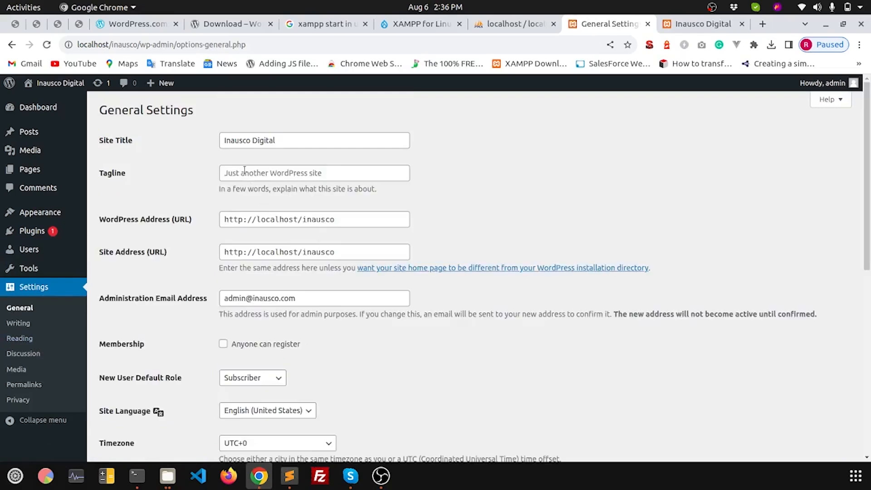
drag(97, 144, 292, 140)
click(312, 138)
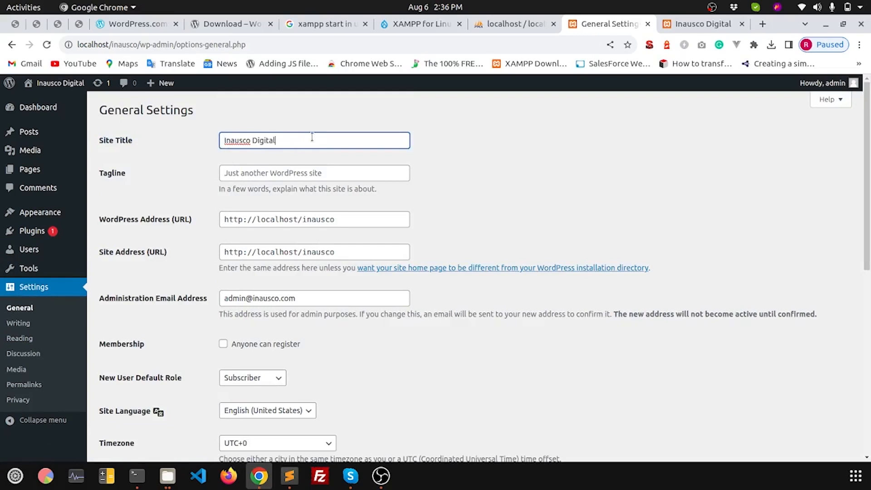
click(220, 171)
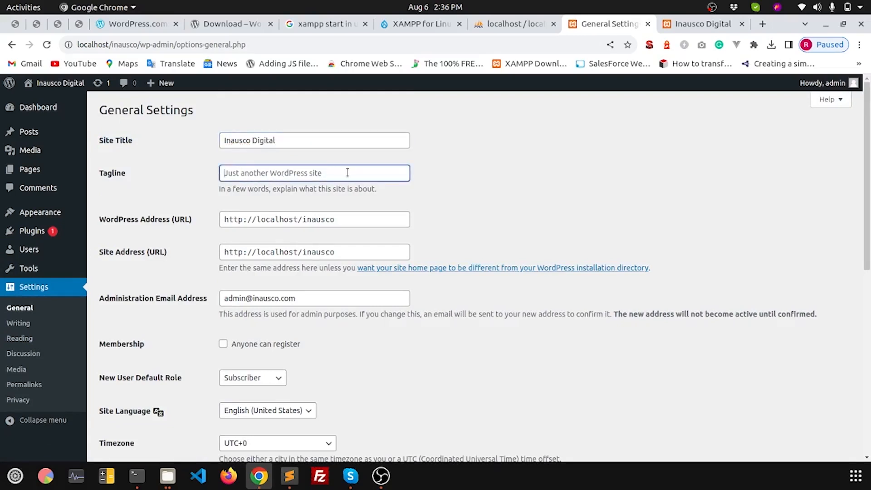
drag(106, 219, 221, 215)
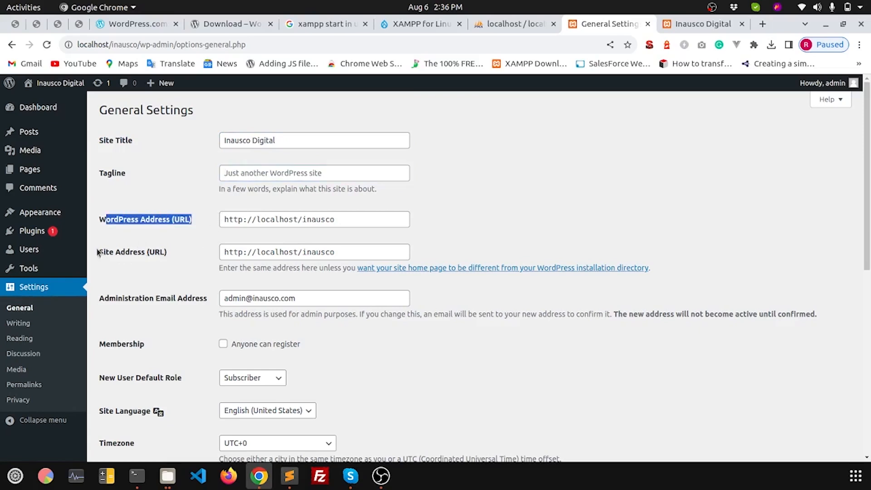
scroll(214, 287, down, 3)
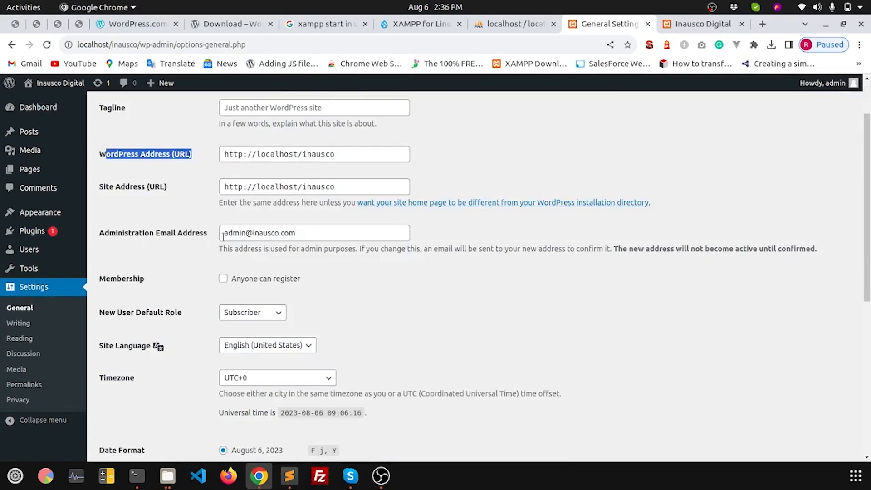
drag(221, 233, 320, 235)
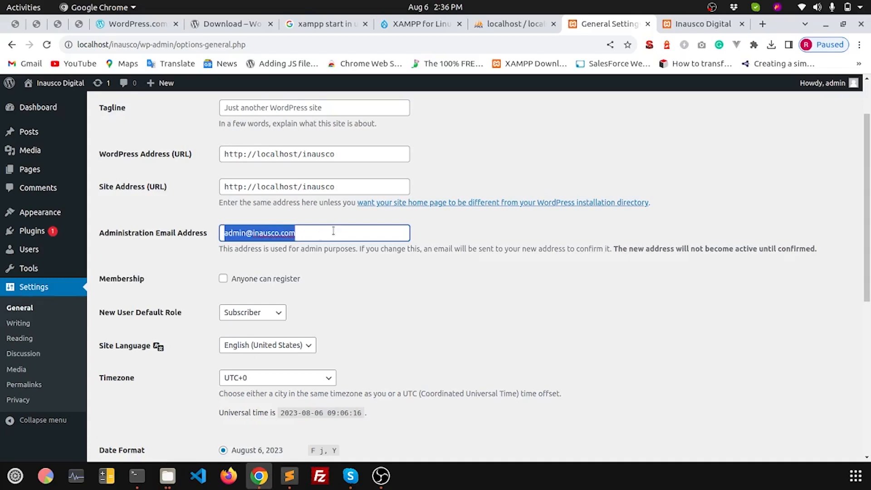
Step: Check the timezone list, leaving it at UTC+0, then go to Writing Settings
scroll(200, 315, down, 3)
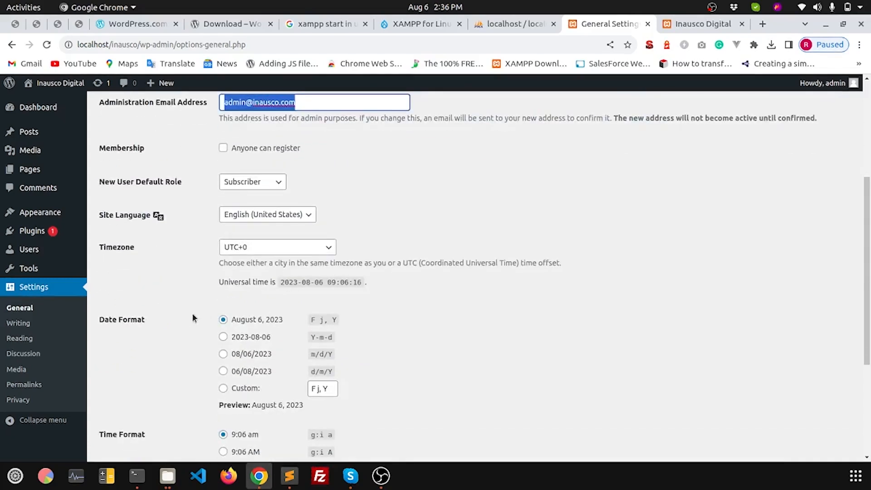
scroll(192, 313, down, 2)
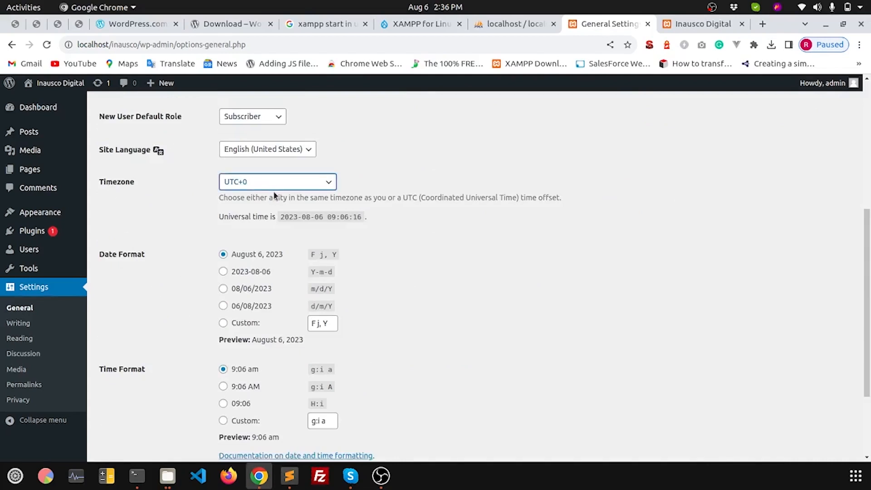
click(300, 181)
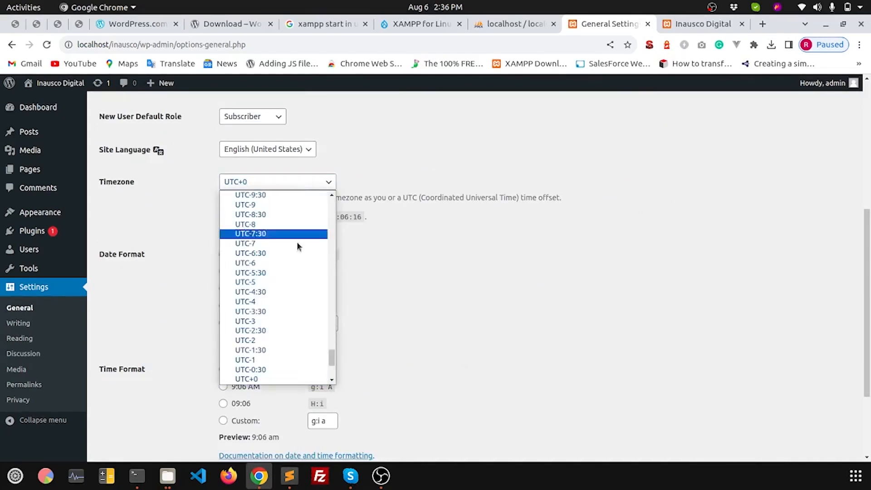
scroll(292, 344, up, 6)
scroll(292, 349, down, 9)
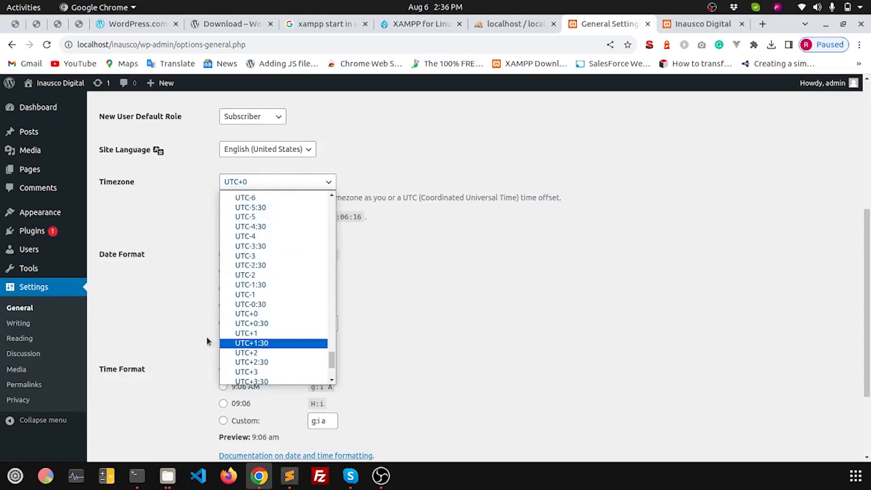
click(126, 282)
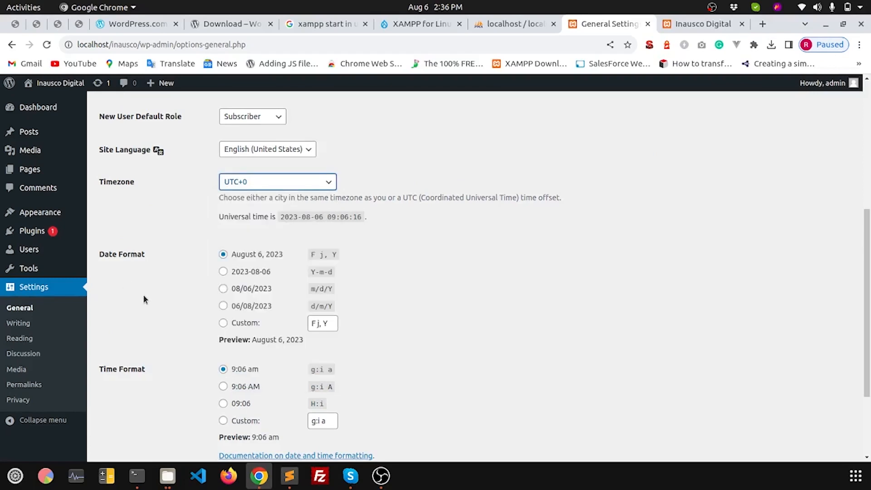
scroll(143, 296, down, 5)
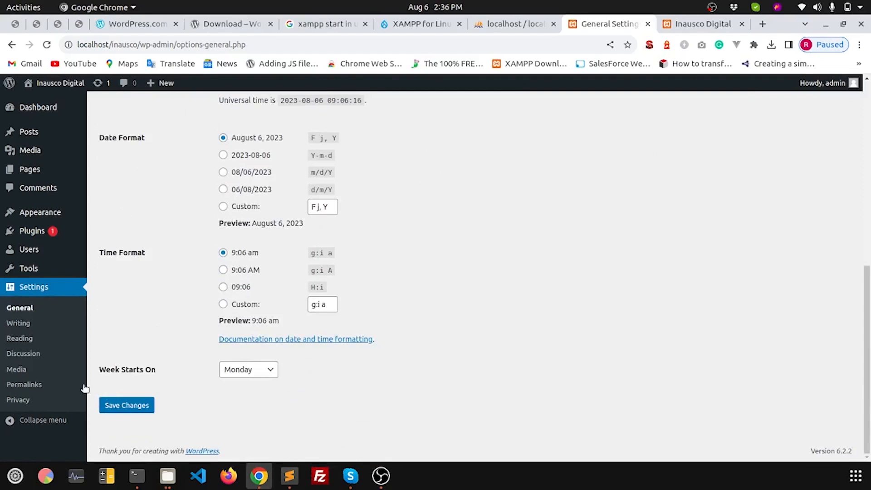
click(18, 324)
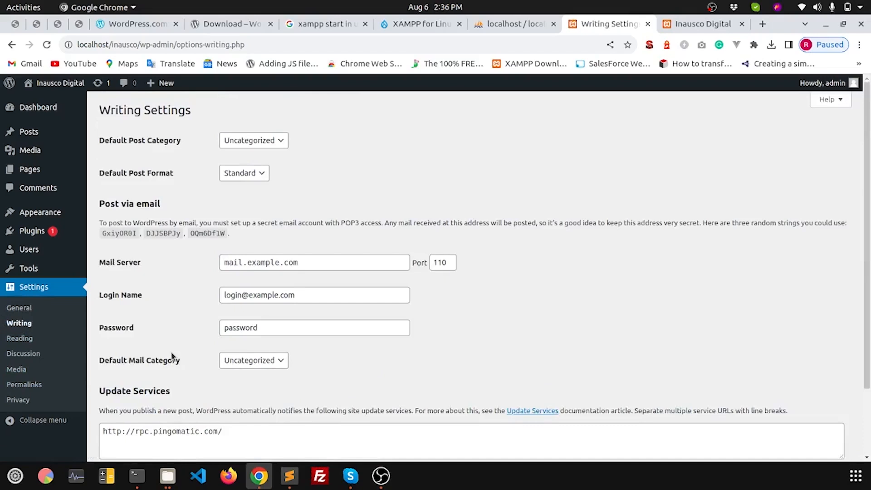
Step: Open the Reading Settings, showing the latest posts on the homepage and 10 posts per page
scroll(171, 352, down, 3)
click(20, 339)
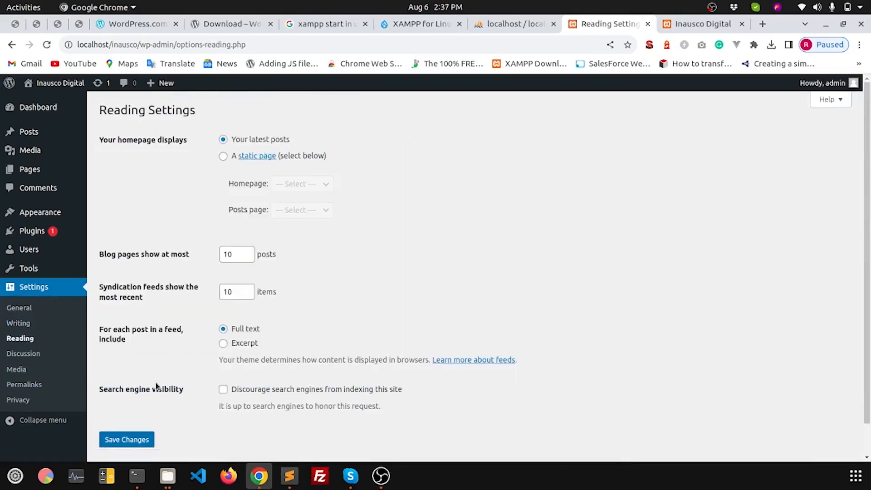
scroll(136, 388, down, 1)
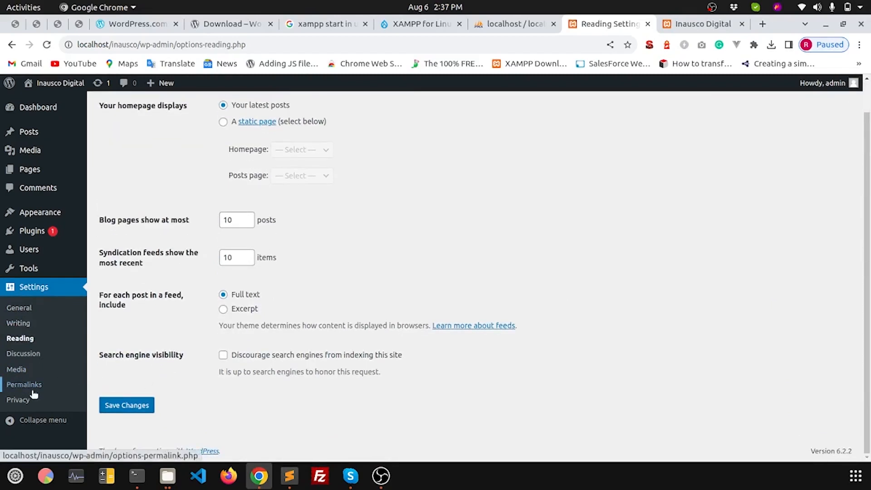
scroll(427, 358, up, 1)
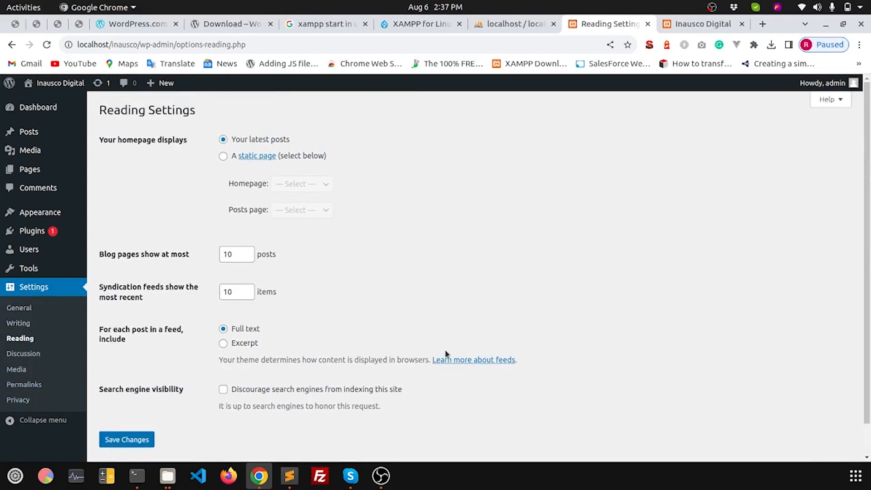
Step: View the Inausco Digital front page and its Sample Page, then go back to Reading Settings
click(702, 25)
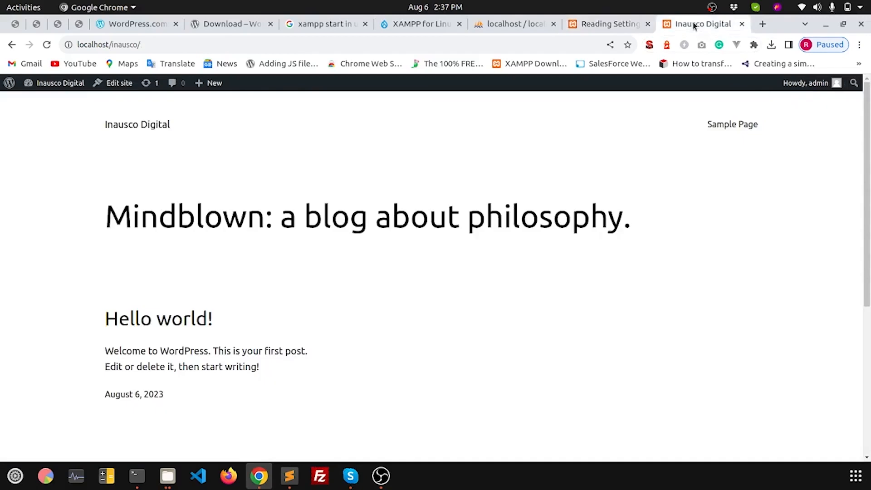
click(734, 125)
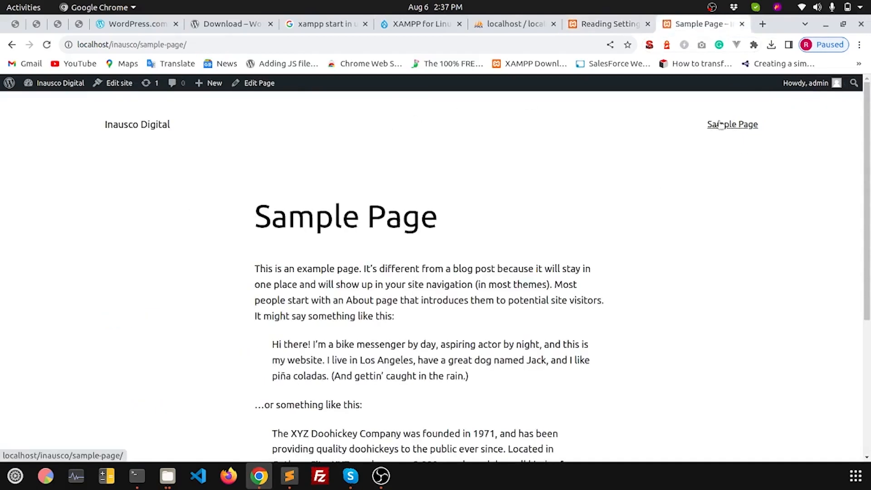
click(605, 23)
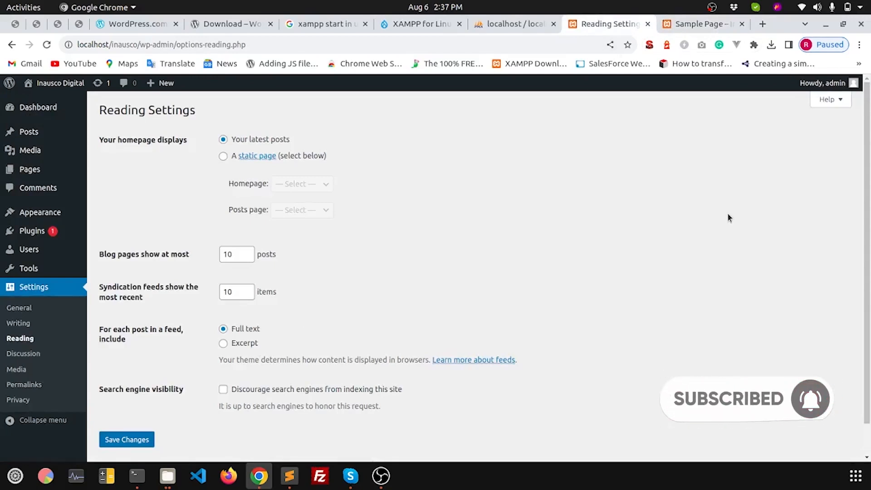
mouse_move(822, 83)
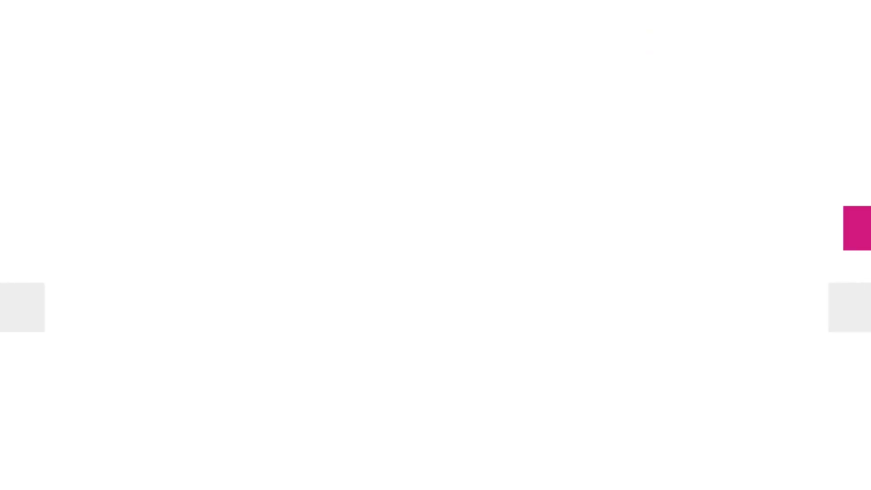